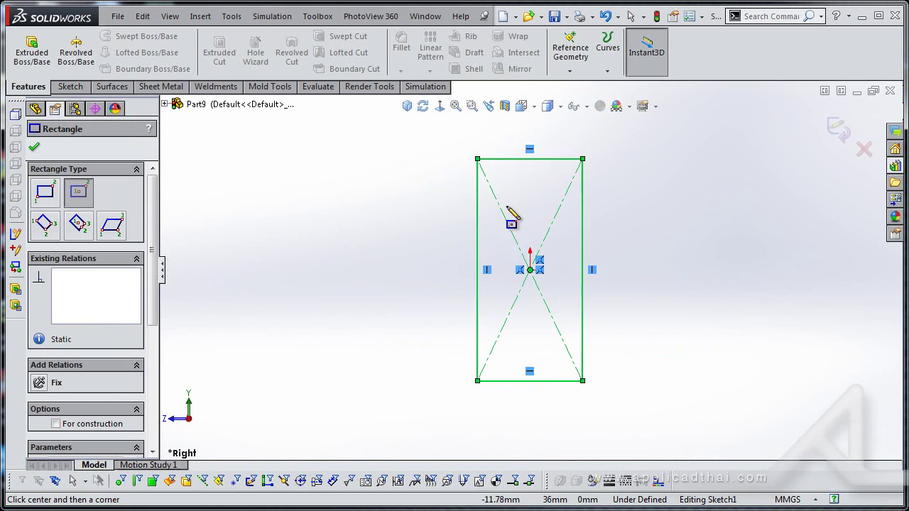
# Step: Dimension the centre rectangle 50 mm wide and 100 mm high
pyautogui.moveTo(527, 203); pyautogui.dragTo(548, 168, button='right')
pyautogui.click(549, 158)
pyautogui.click(543, 145)
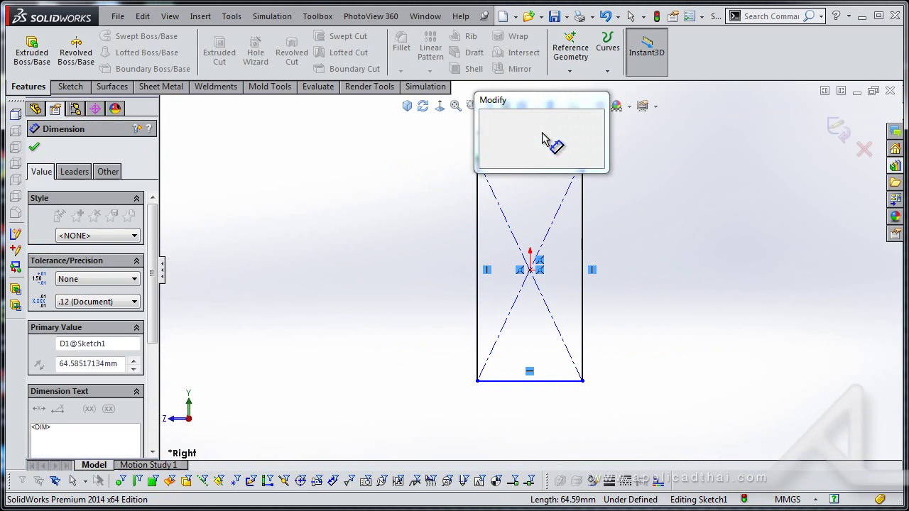
pyautogui.write('50')
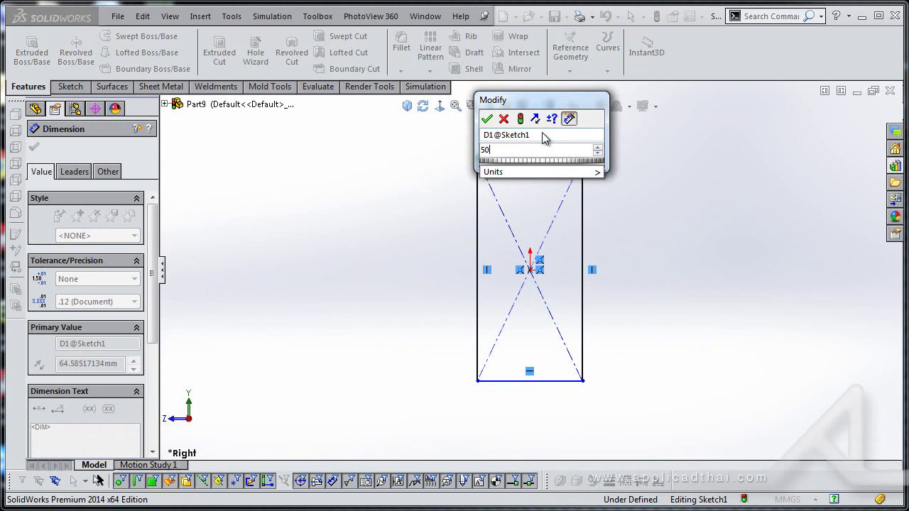
pyautogui.press('Return')
pyautogui.click(472, 234)
pyautogui.click(475, 235)
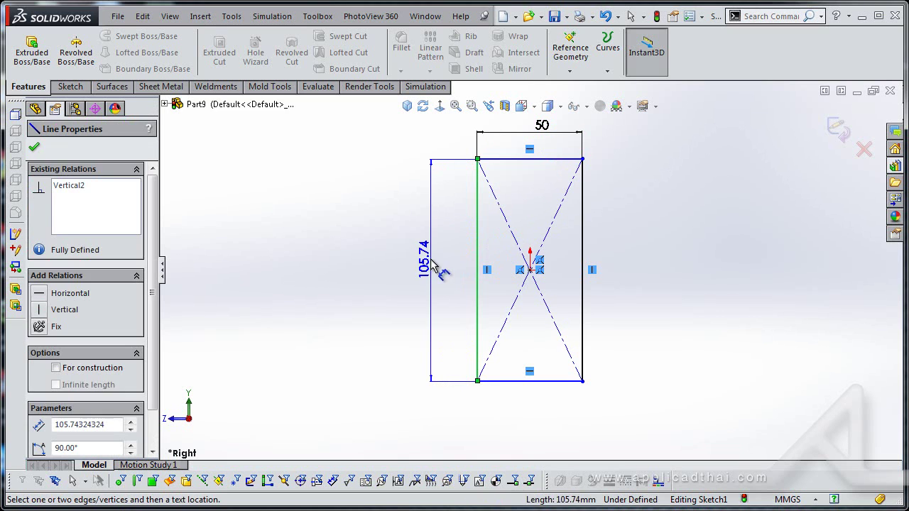
pyautogui.click(432, 259)
pyautogui.press('Return')
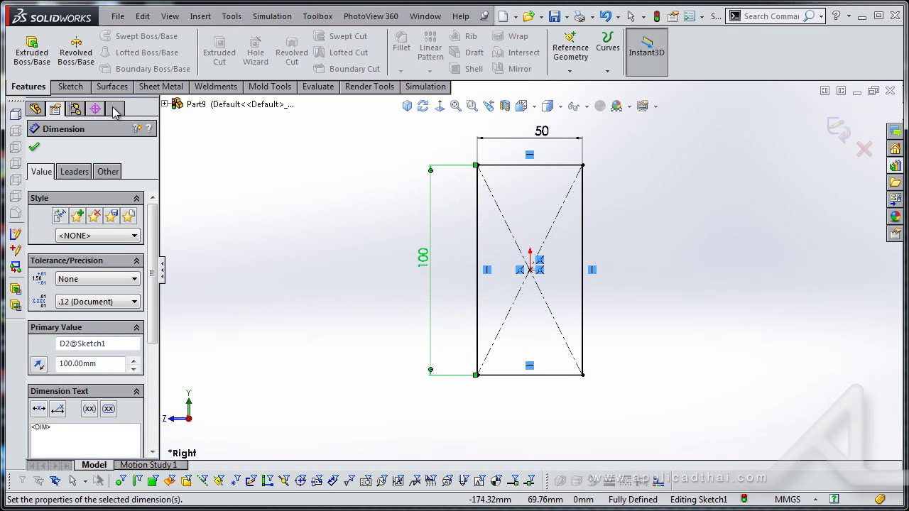
# Step: Extrude the rectangle 50 mm as a blind boss in the reversed direction
pyautogui.click(32, 51)
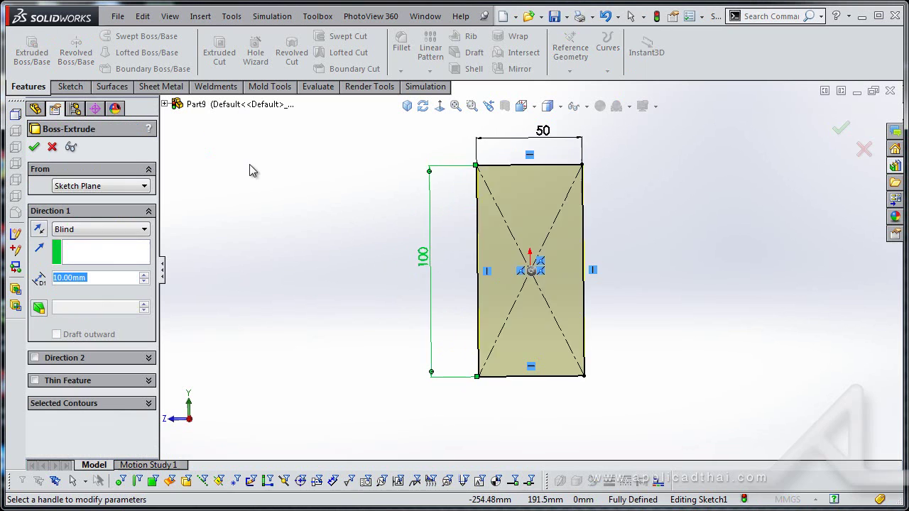
pyautogui.click(39, 229)
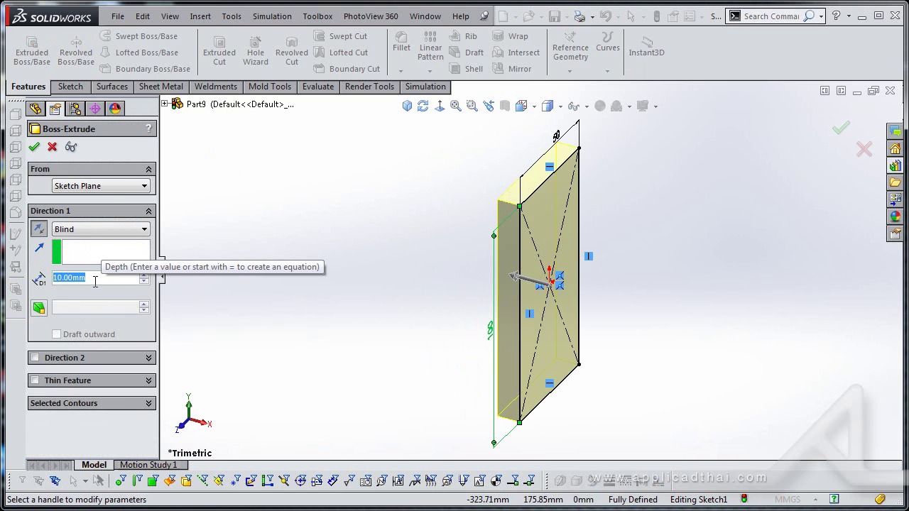
pyautogui.write('5')
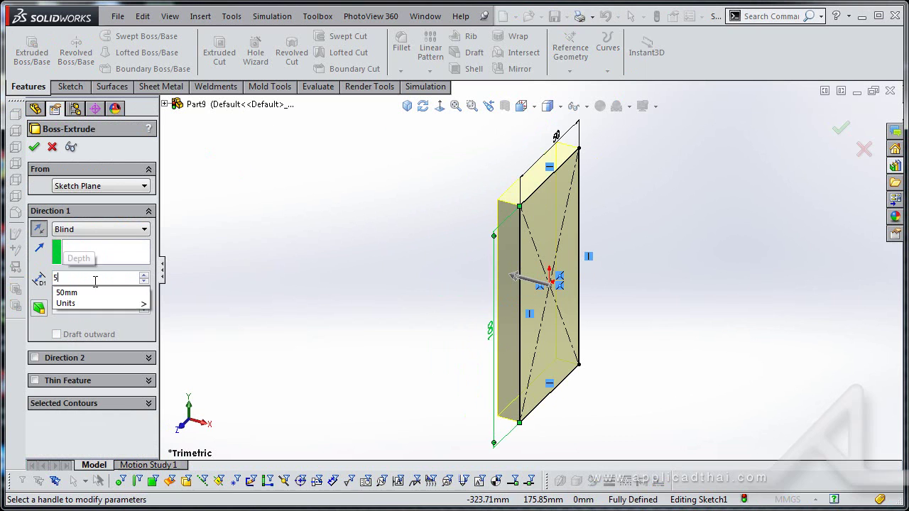
pyautogui.press('Return')
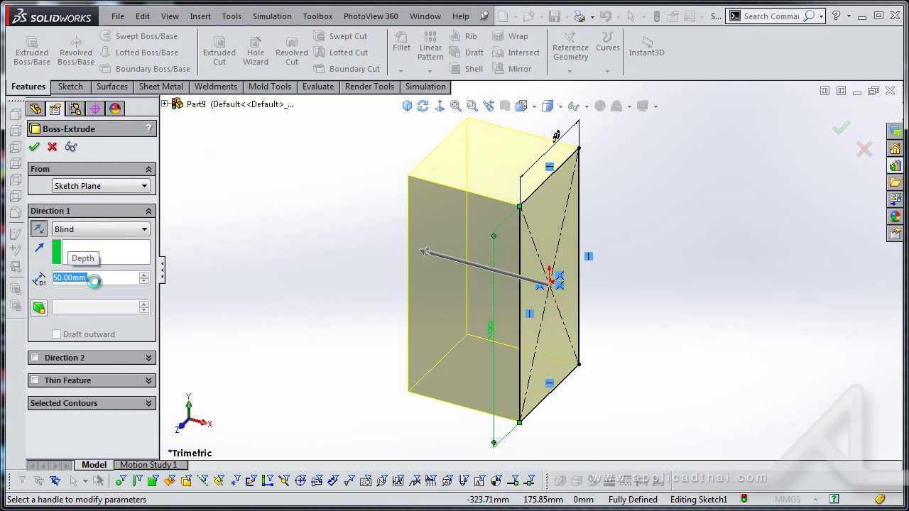
pyautogui.press('Return')
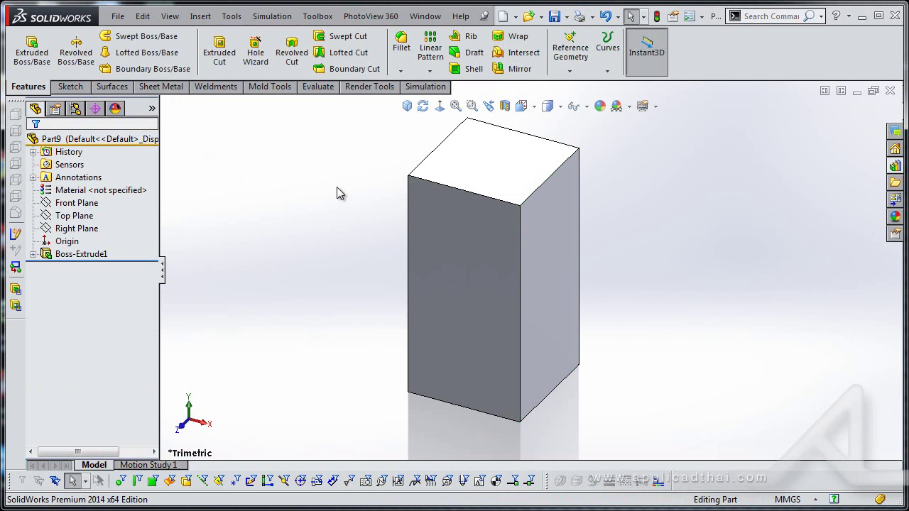
# Step: On the block's right face, sketch a corner rectangle from the origin to the lower edge, about 5 mm wide and 50 mm high
pyautogui.click(406, 105)
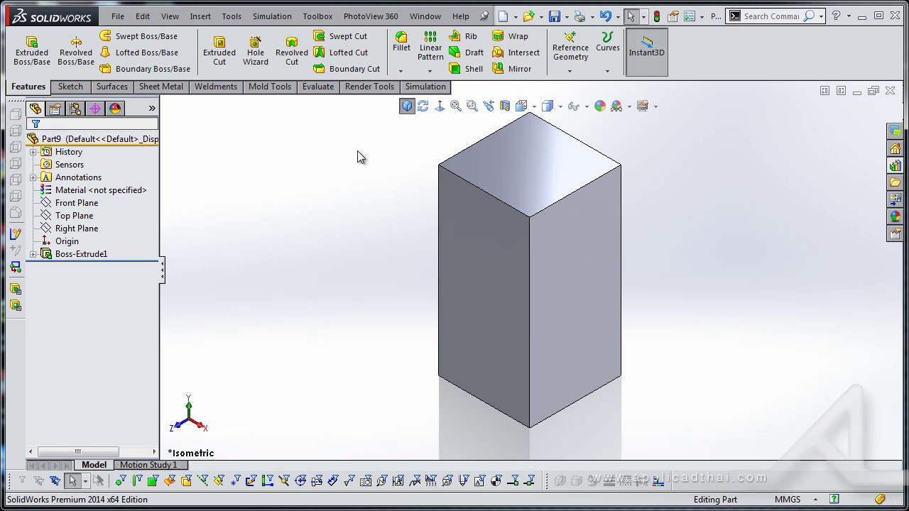
pyautogui.click(583, 241)
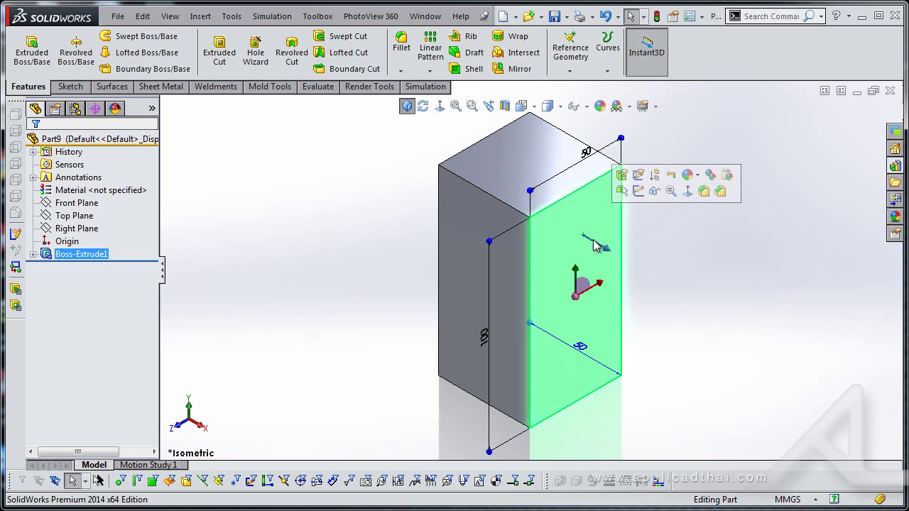
pyautogui.click(638, 191)
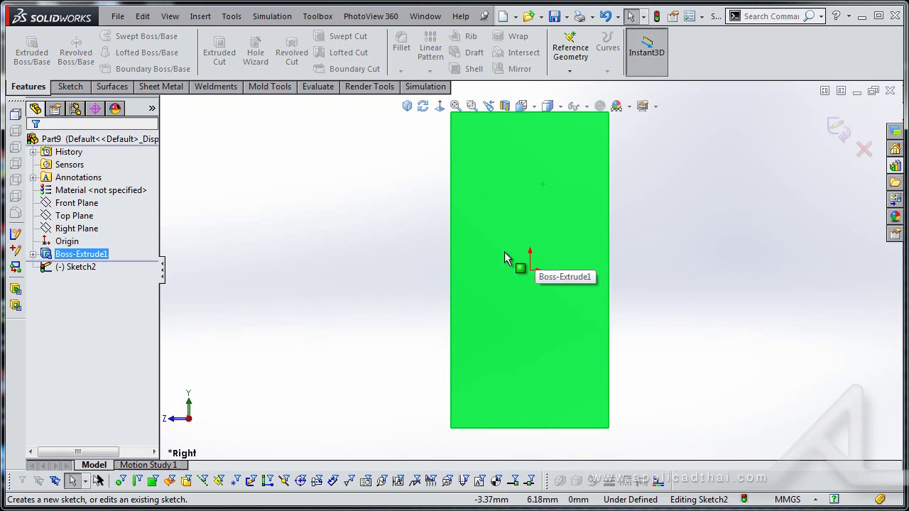
pyautogui.moveTo(384, 195); pyautogui.dragTo(386, 248, button='right')
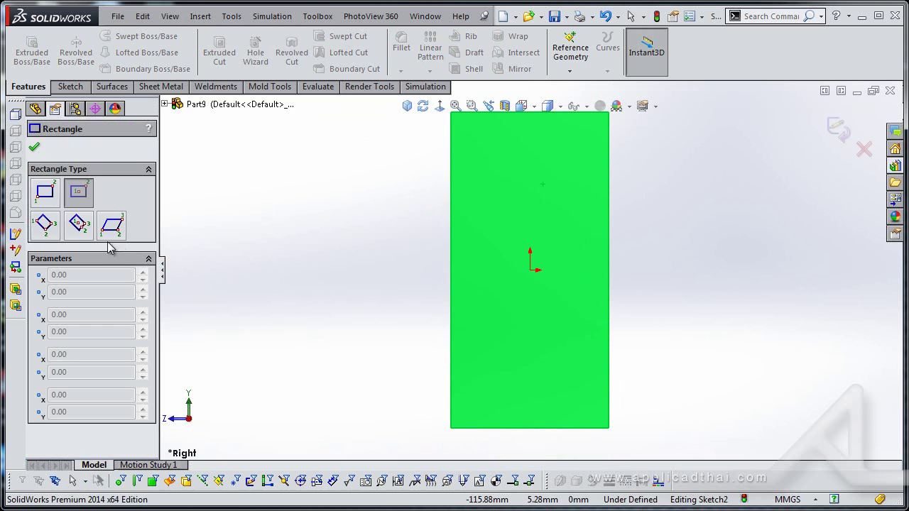
pyautogui.click(52, 199)
pyautogui.click(529, 269)
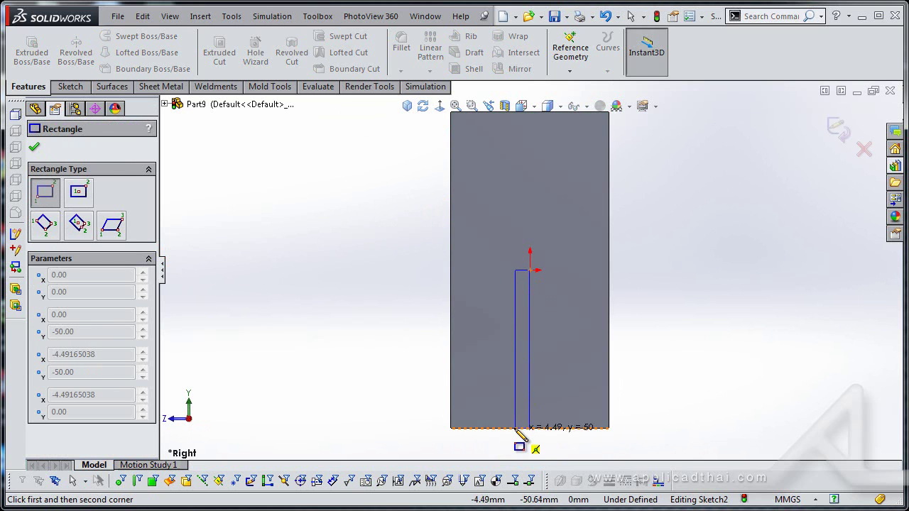
pyautogui.click(515, 429)
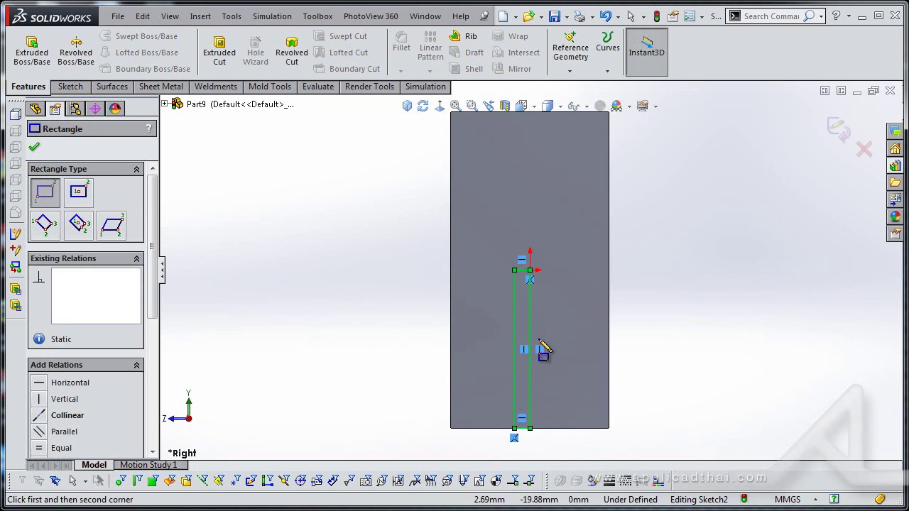
# Step: Draw a vertical centerline about 4.6 mm long downward from the rectangle's lower corner below the origin
pyautogui.rightClick(381, 139)
pyautogui.click(413, 408)
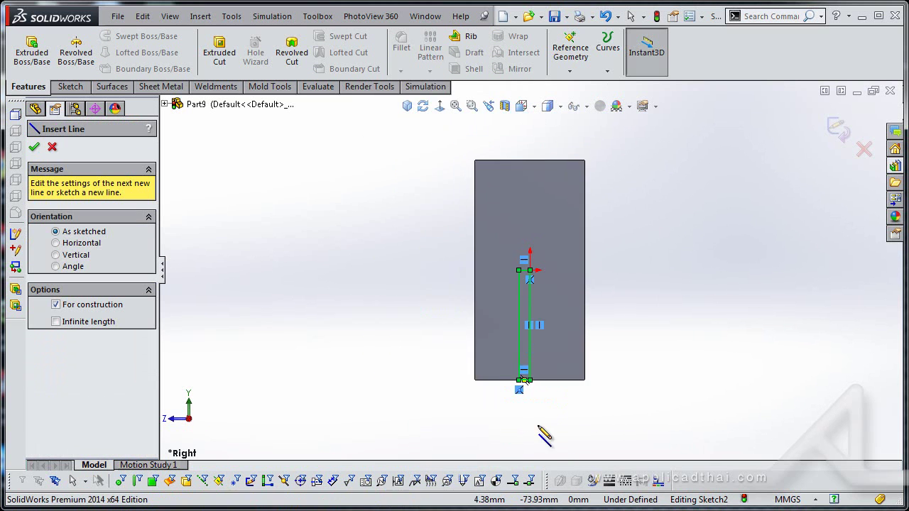
pyautogui.scroll(-5, 543, 430)
pyautogui.click(526, 283)
pyautogui.click(526, 312)
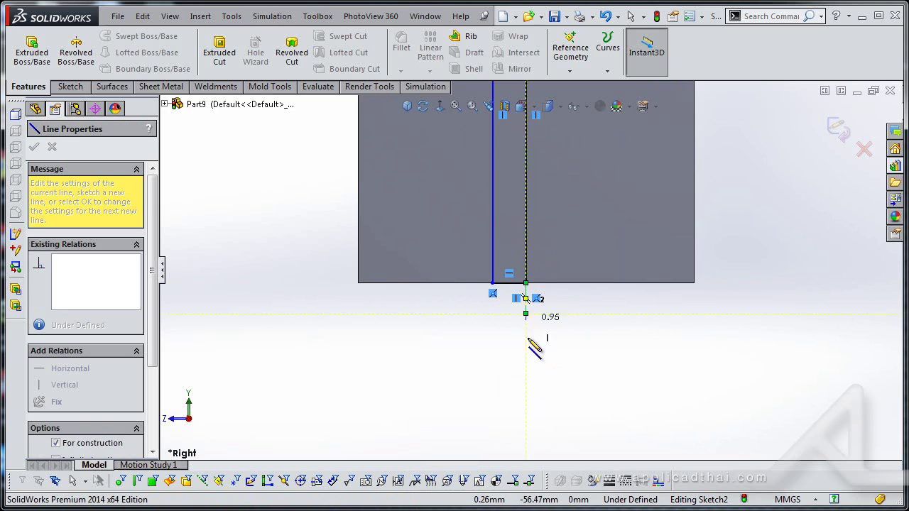
# Step: Dimension the rectangle's diameter across the centerline as 4.5 mm and cut the profile with a 360-degree revolve
pyautogui.moveTo(525, 312); pyautogui.dragTo(513, 258, button='right')
pyautogui.click(495, 233)
pyautogui.click(527, 306)
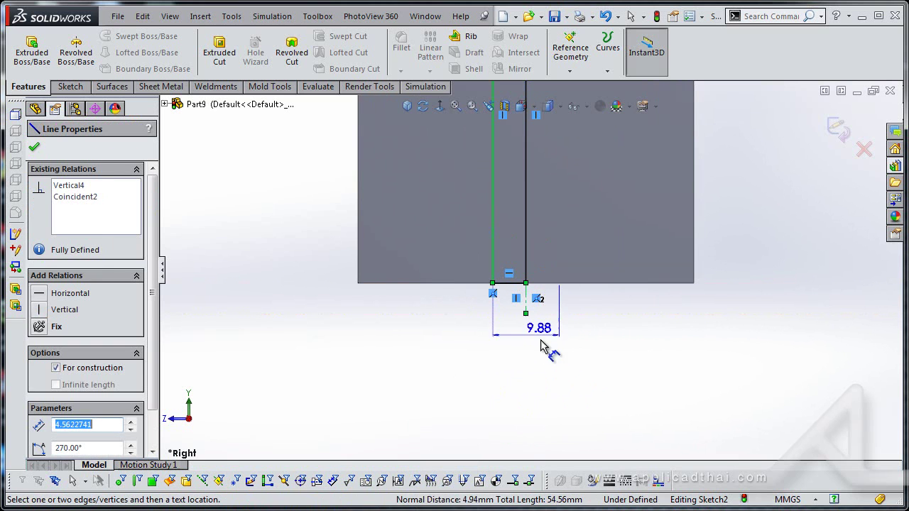
pyautogui.click(530, 355)
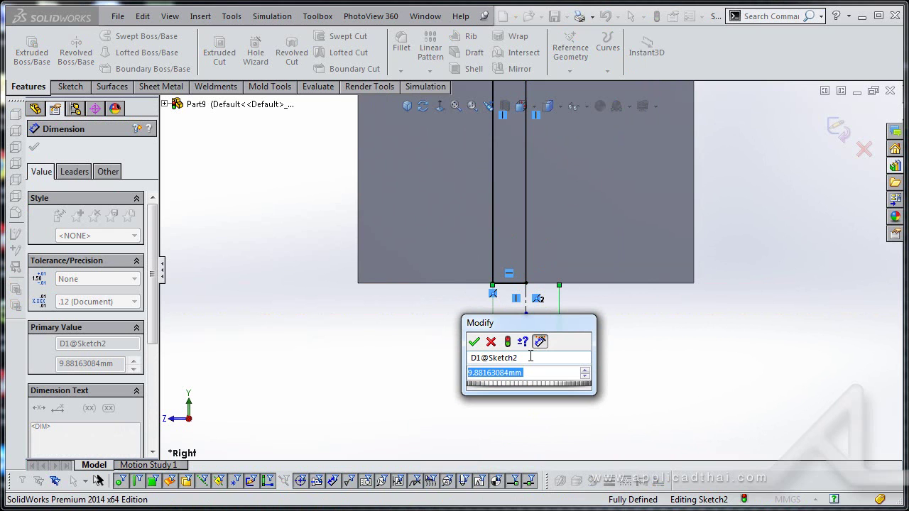
pyautogui.write('4.5')
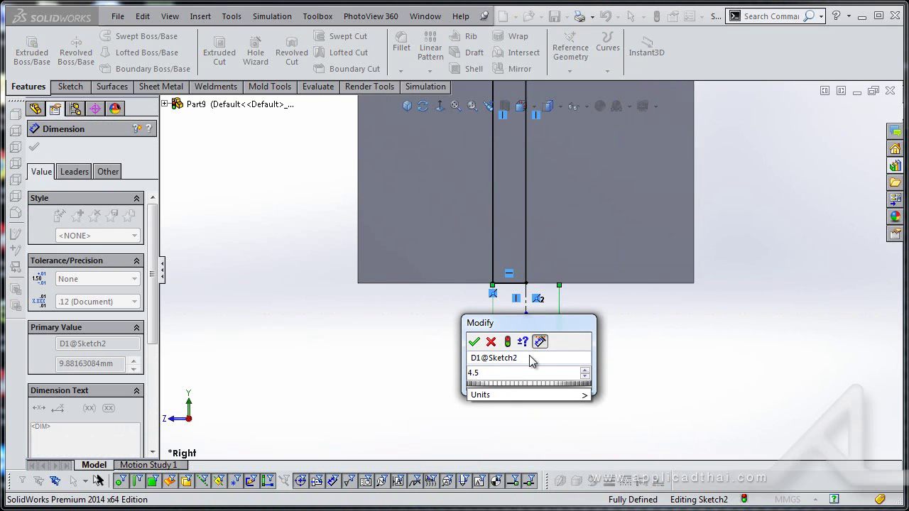
pyautogui.press('Return')
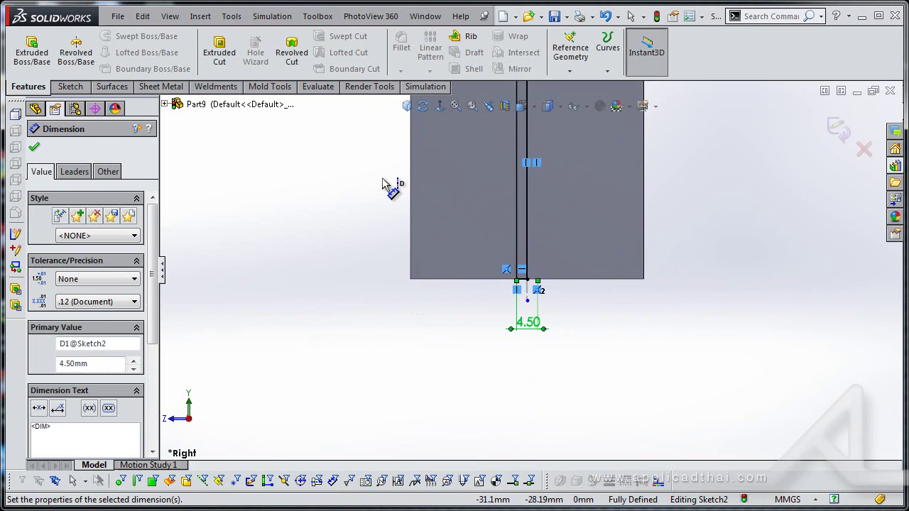
pyautogui.click(290, 55)
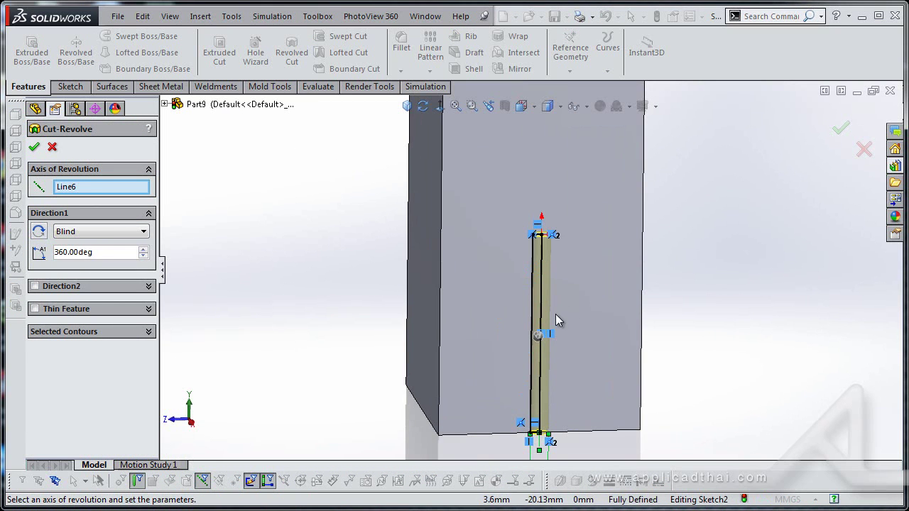
pyautogui.click(34, 148)
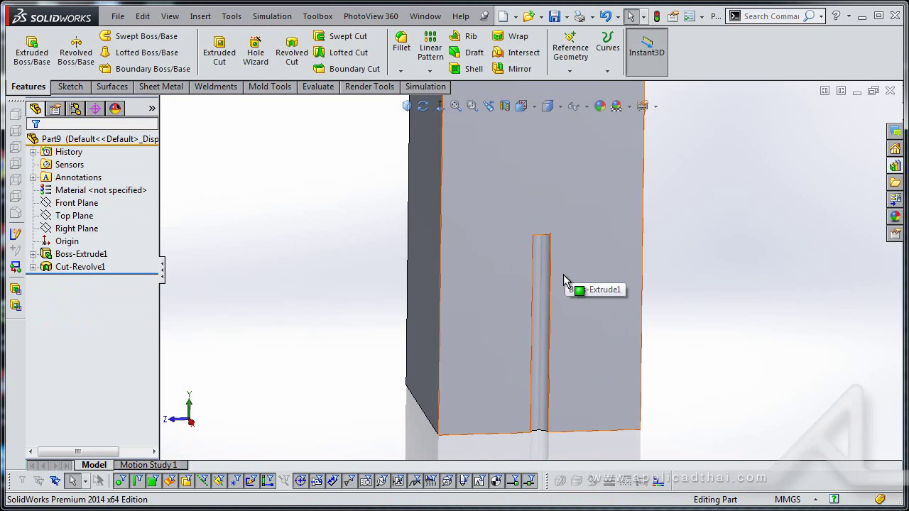
# Step: On the same right face, sketch a corner rectangle from the origin up to the block's upper edge, 50 mm high
pyautogui.click(562, 184)
pyautogui.click(605, 138)
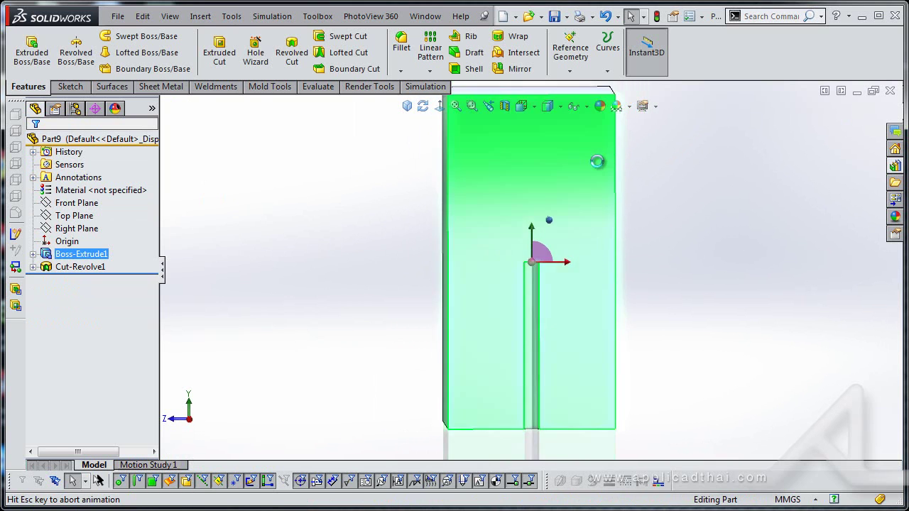
pyautogui.moveTo(385, 164); pyautogui.dragTo(379, 206, button='right')
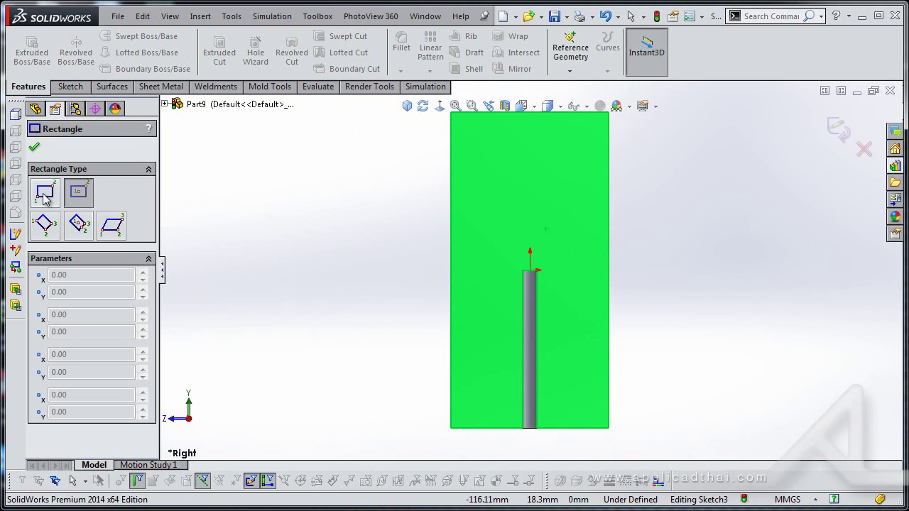
pyautogui.click(529, 270)
pyautogui.scroll(-4, 544, 121)
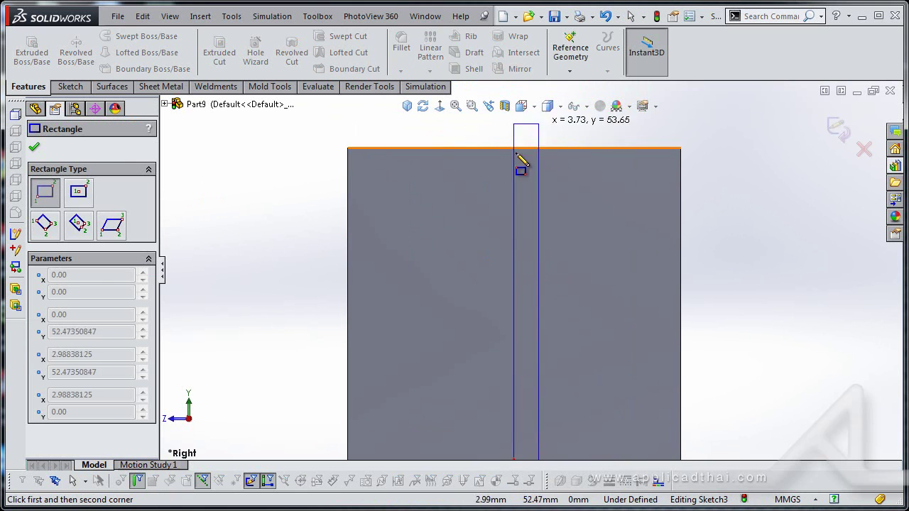
pyautogui.click(472, 149)
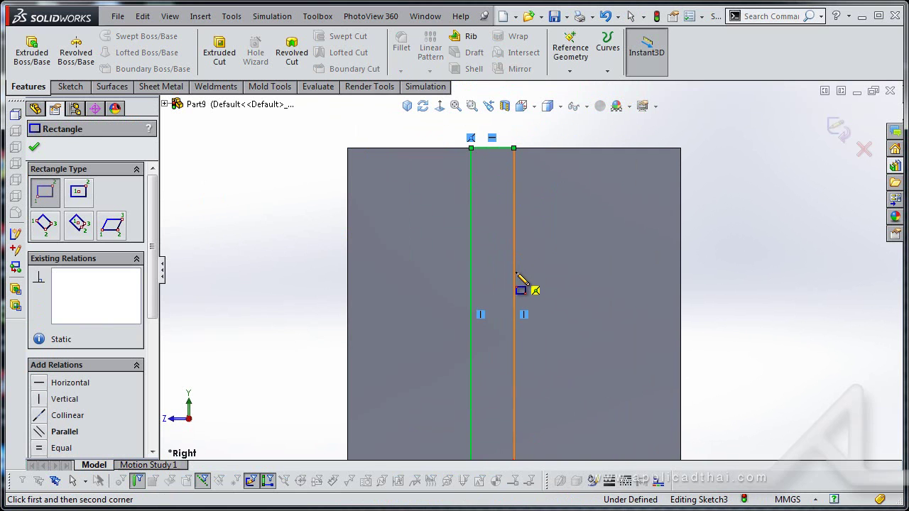
pyautogui.press('Escape')
pyautogui.scroll(1, 502, 362)
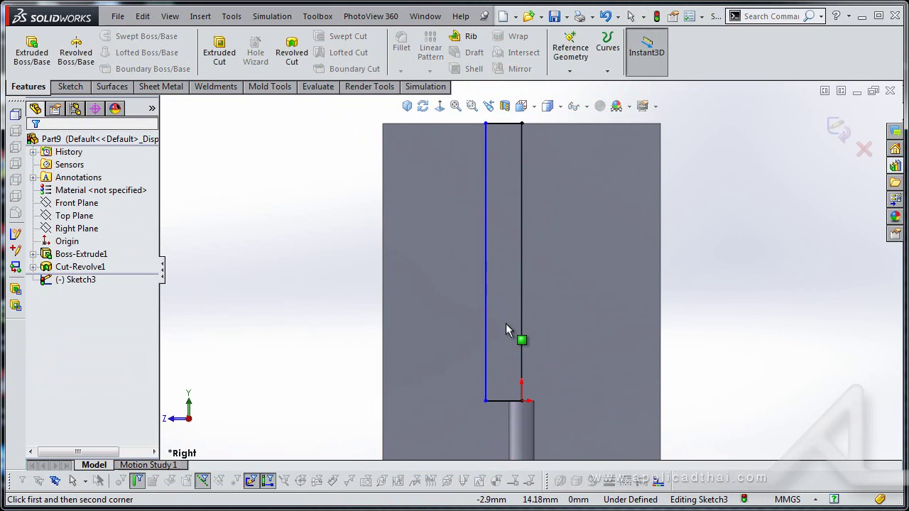
# Step: Delete the vertical relation of the rectangle's outer side and move its upper corner inward to about 4.8 mm from the inner side, forming a taper
pyautogui.click(496, 262)
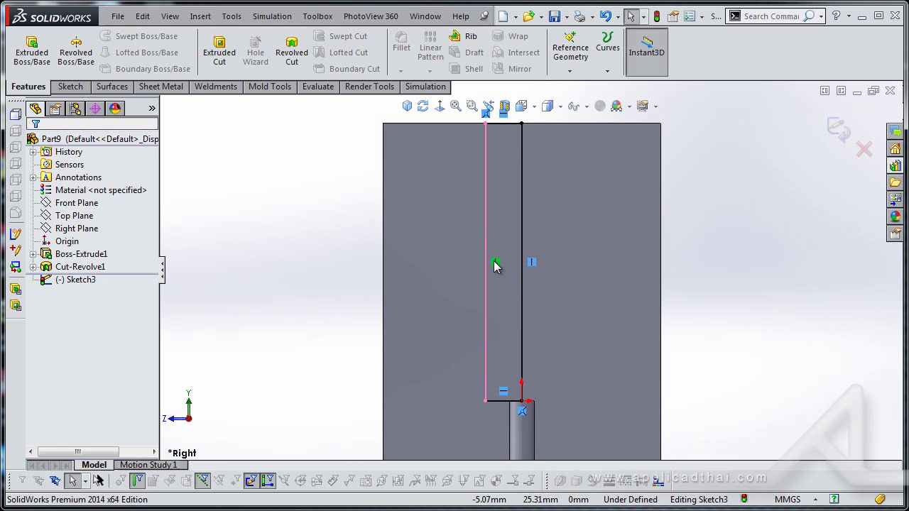
pyautogui.press('Delete')
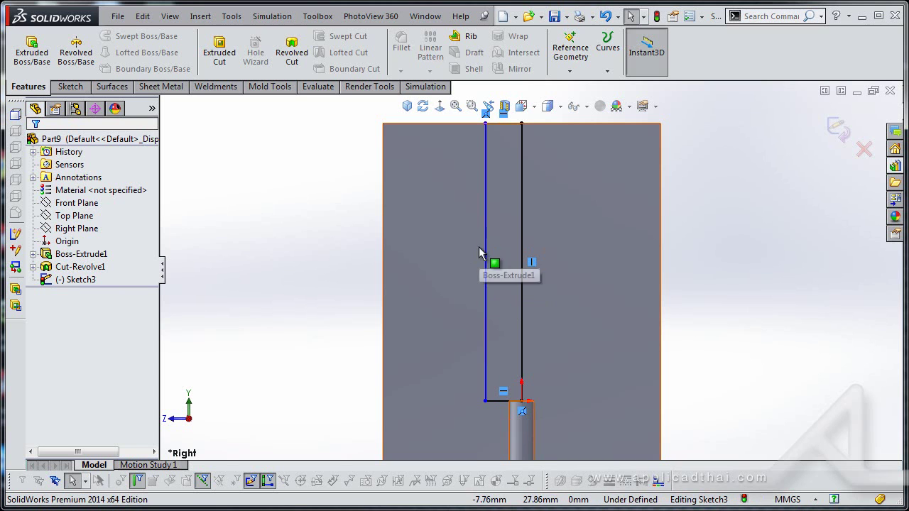
pyautogui.moveTo(486, 123); pyautogui.dragTo(494, 176)
pyautogui.click(324, 196)
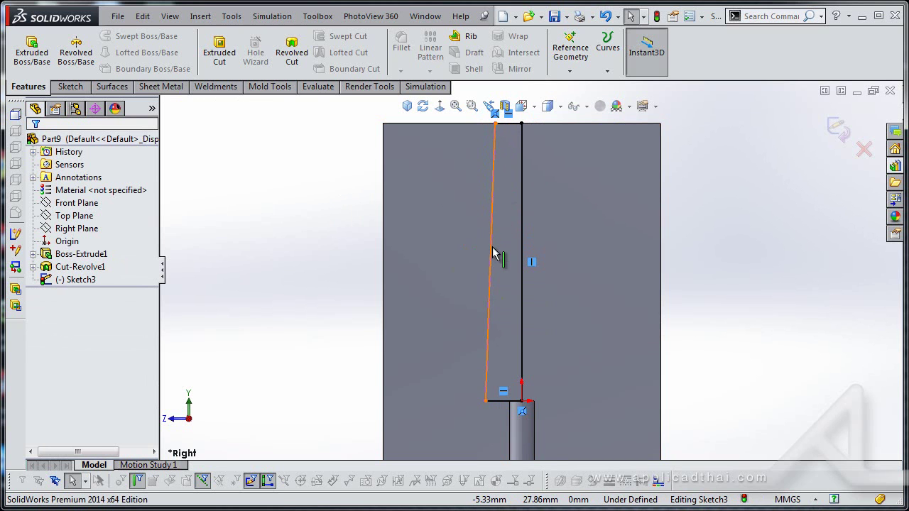
# Step: Draw a vertical centerline about 4.6 mm long upward from the profile's upper inner corner
pyautogui.rightClick(337, 140)
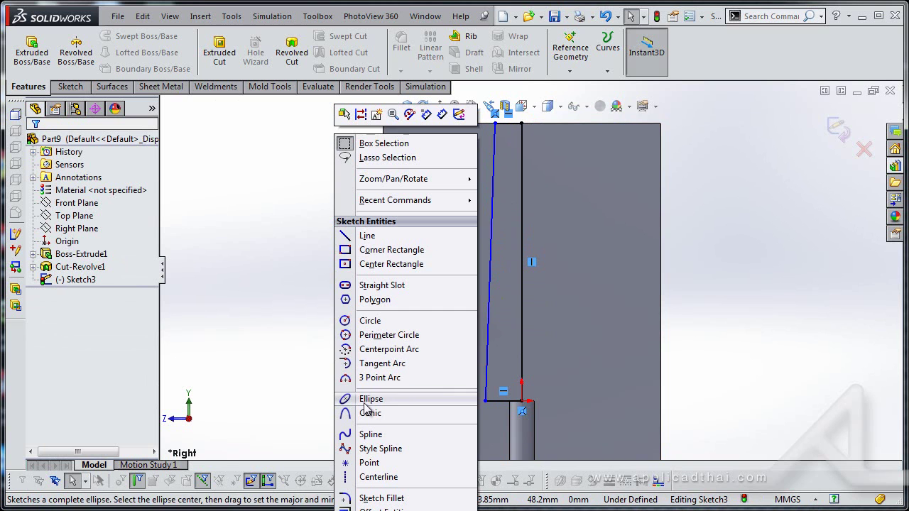
pyautogui.click(358, 478)
pyautogui.scroll(-2, 511, 234)
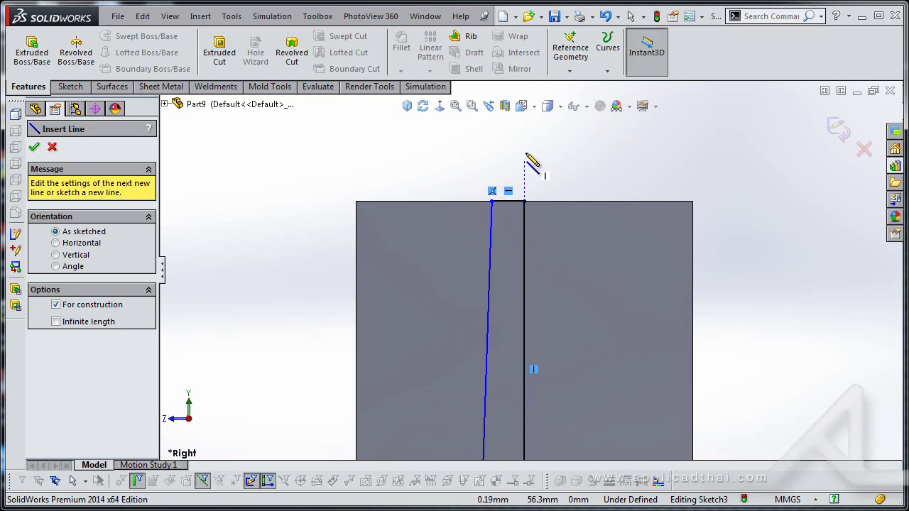
pyautogui.click(523, 201)
pyautogui.click(523, 172)
# Step: Dimension the tapered profile's upper width across the centerline as a 4.5 mm diameter
pyautogui.press('d')
pyautogui.scroll(-2, 524, 179)
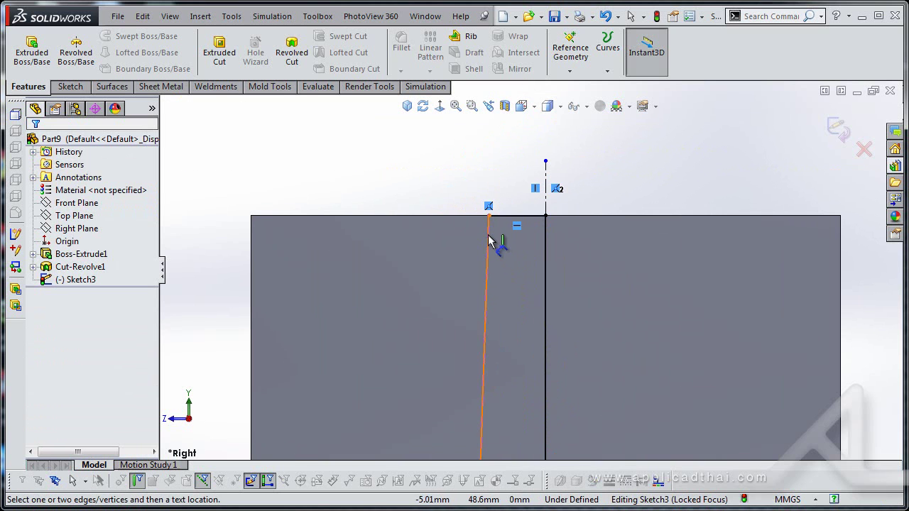
pyautogui.click(489, 215)
pyautogui.click(545, 183)
pyautogui.scroll(2, 571, 199)
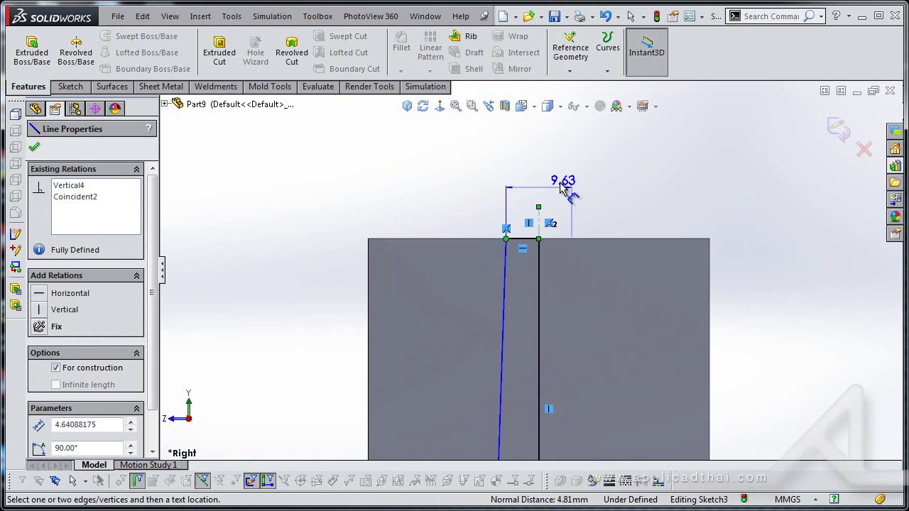
pyautogui.click(545, 174)
pyautogui.write('4')
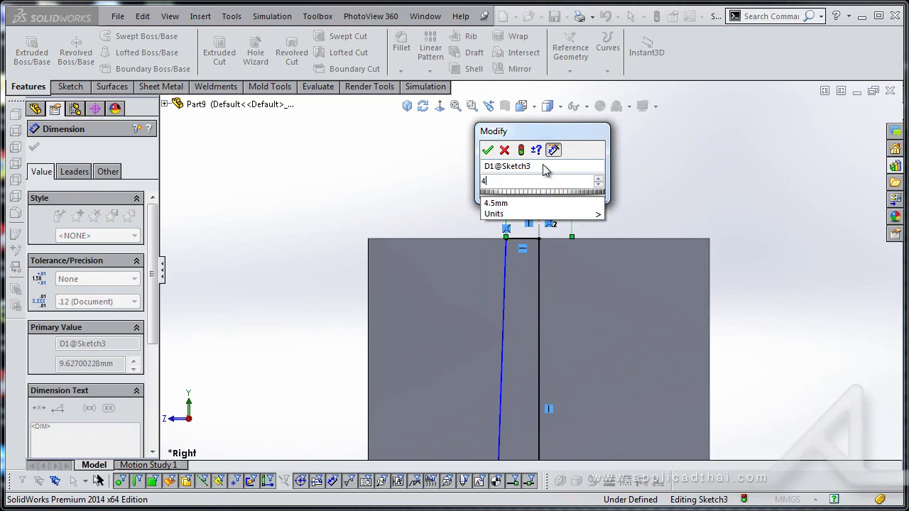
pyautogui.press('Return')
pyautogui.scroll(2, 574, 352)
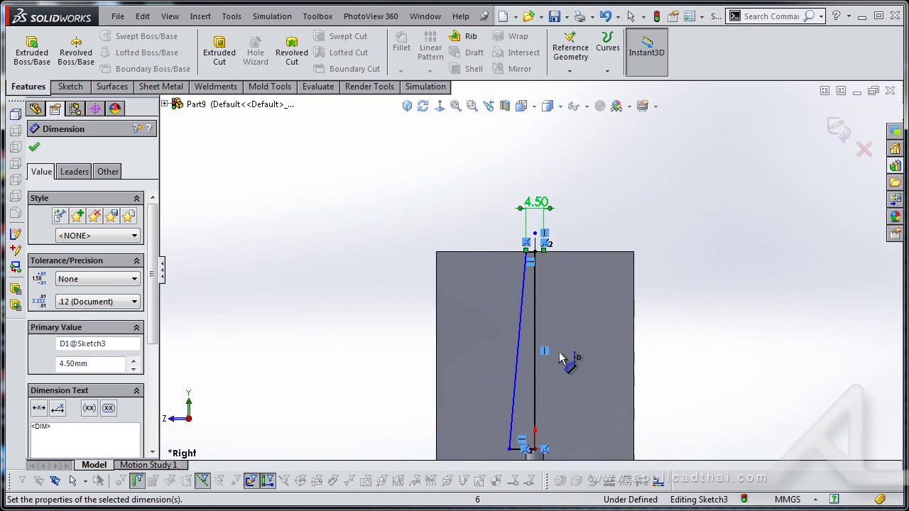
# Step: Dimension the angle between the profile's slanted and vertical sides as 1° and cut the profile with a revolve
pyautogui.scroll(-1, 525, 364)
pyautogui.click(522, 312)
pyautogui.scroll(3, 568, 316)
pyautogui.click(570, 314)
pyautogui.click(544, 339)
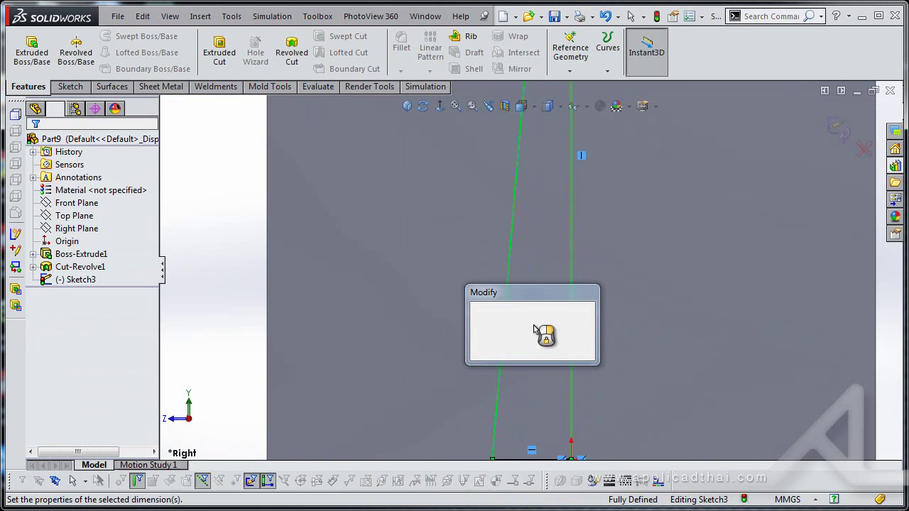
pyautogui.write('1')
pyautogui.press('Return')
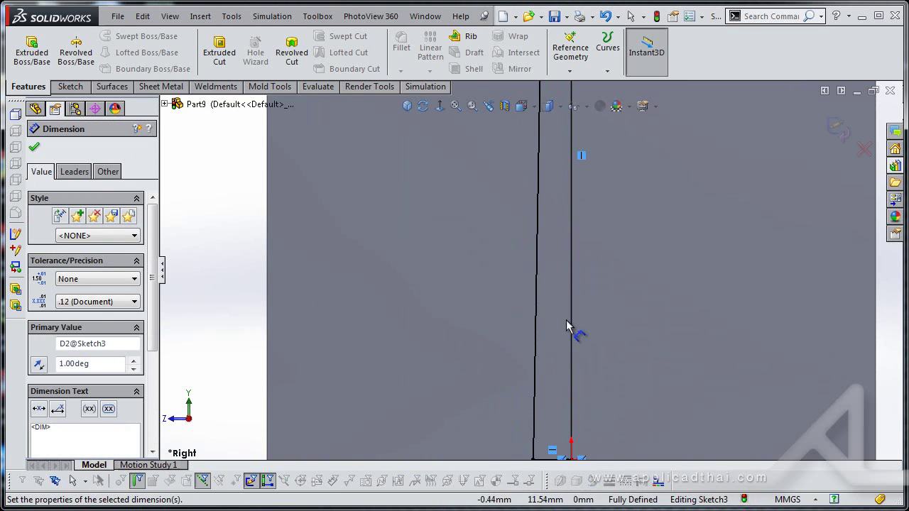
pyautogui.scroll(-5, 566, 326)
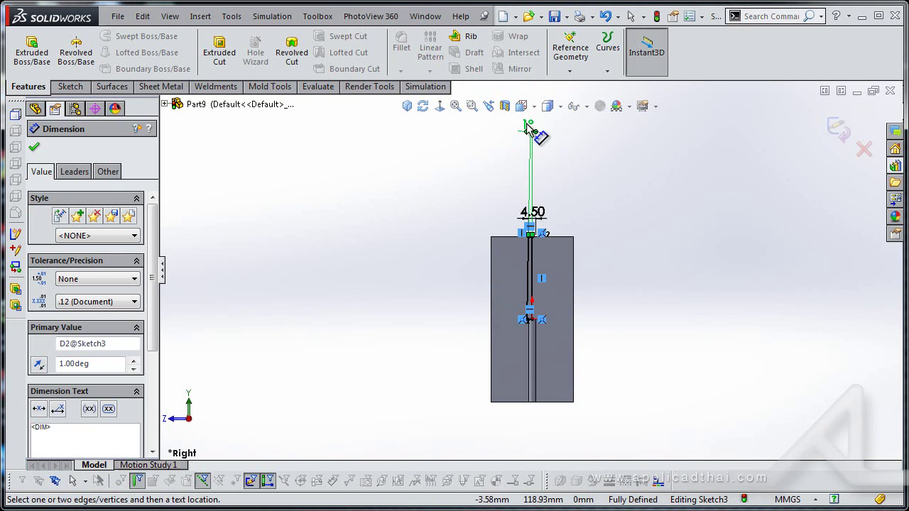
pyautogui.press('f')
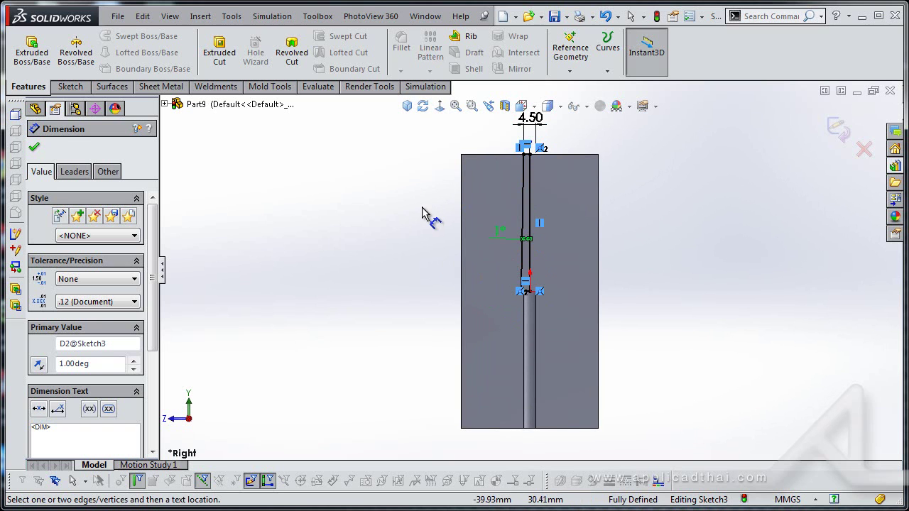
pyautogui.press('Escape')
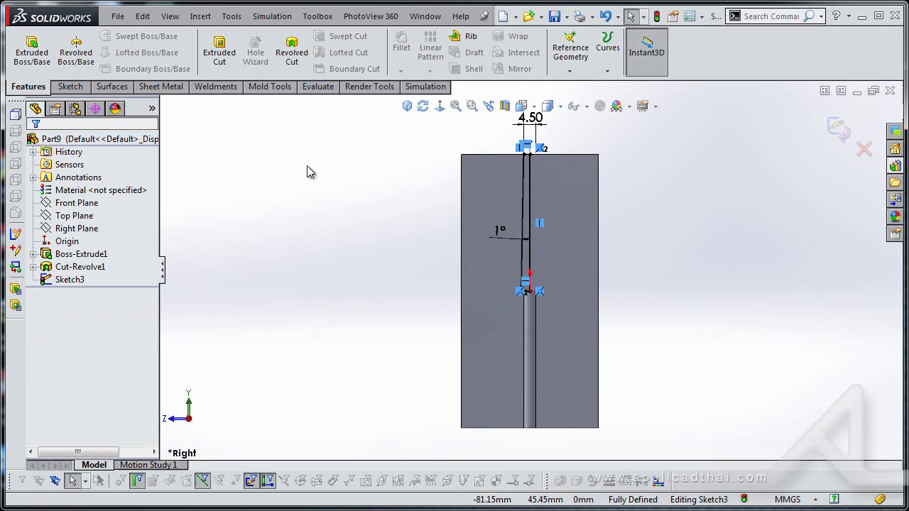
pyautogui.click(290, 71)
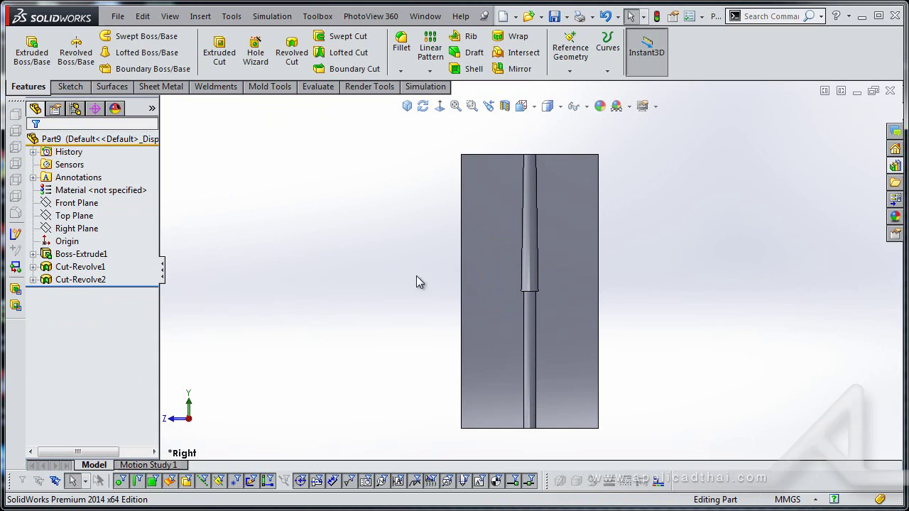
# Step: On the block's right face, sketch a circle centered on the origin and passing through the tapered channel's lower corner
pyautogui.click(501, 212)
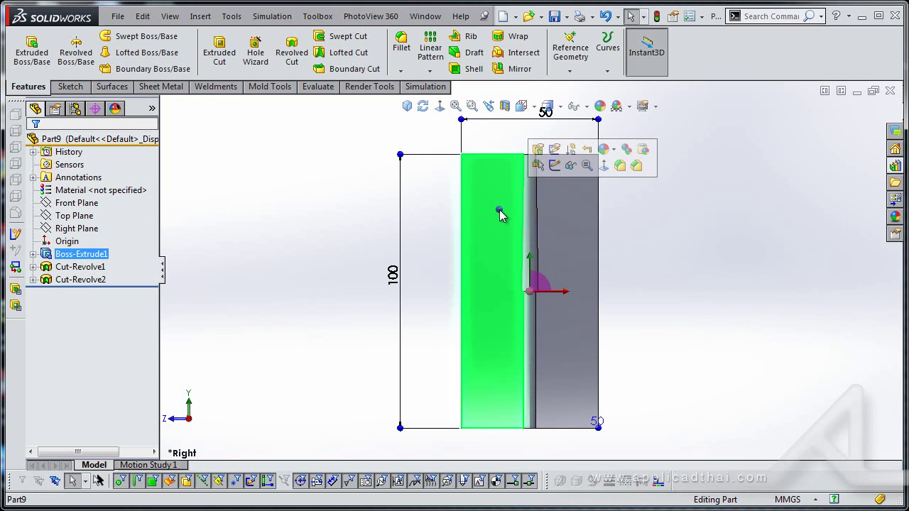
pyautogui.click(554, 166)
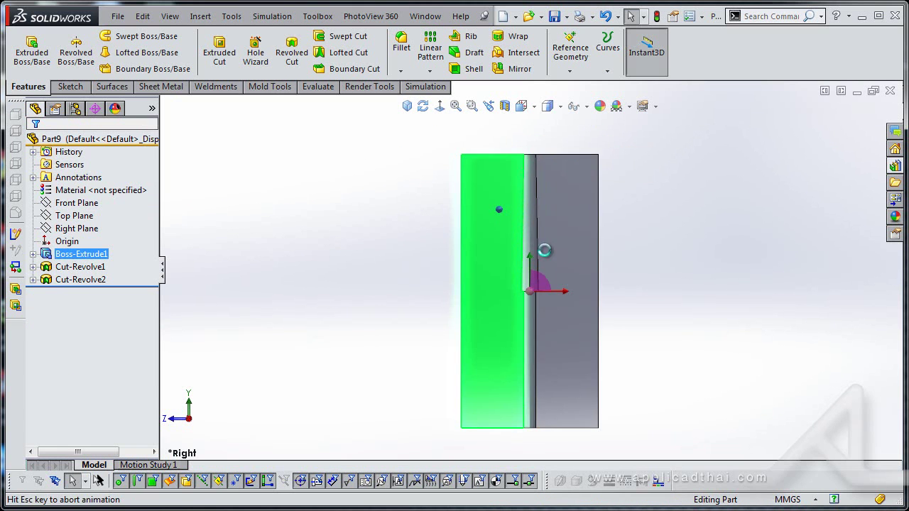
pyautogui.moveTo(353, 214)
pyautogui.mouseDown(button='right')
pyautogui.moveTo(375, 223)
pyautogui.moveTo(416, 213)
pyautogui.mouseUp(button='right')
pyautogui.scroll(-4, 514, 234)
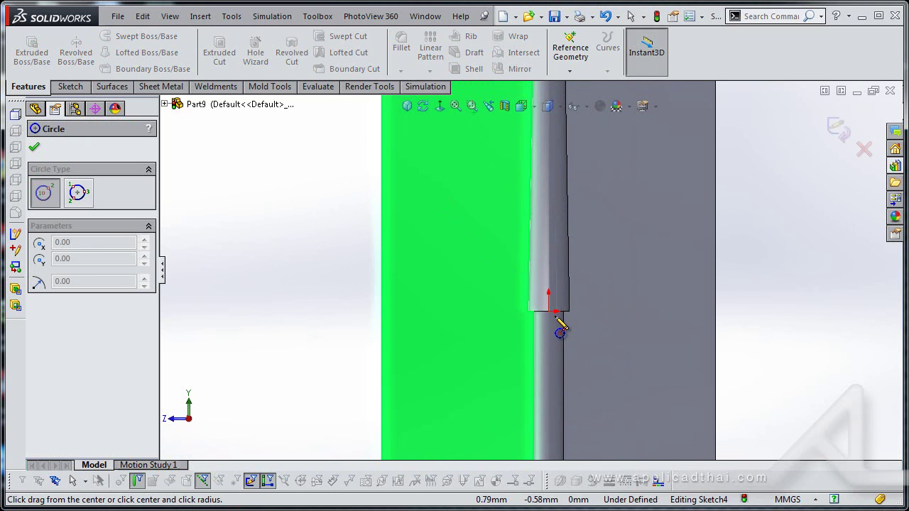
pyautogui.click(549, 311)
pyautogui.scroll(3, 553, 316)
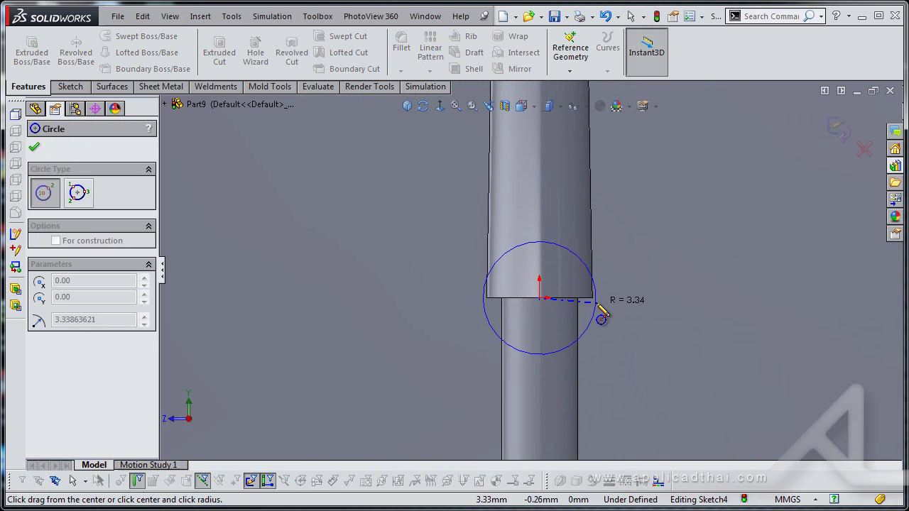
pyautogui.click(599, 310)
pyautogui.press('Escape')
pyautogui.click(539, 310)
pyautogui.click(601, 299)
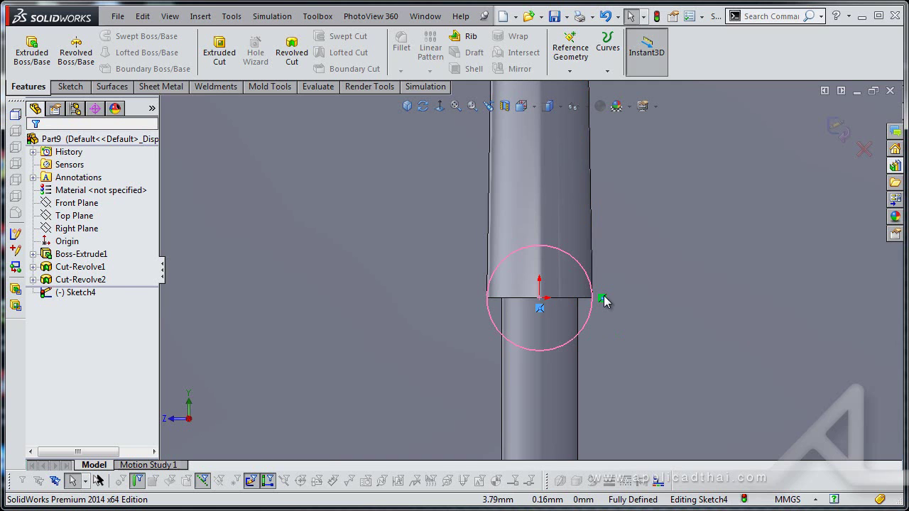
# Step: Cut the circle into the block with a blind Extruded Cut 40 mm deep
pyautogui.scroll(5, 596, 301)
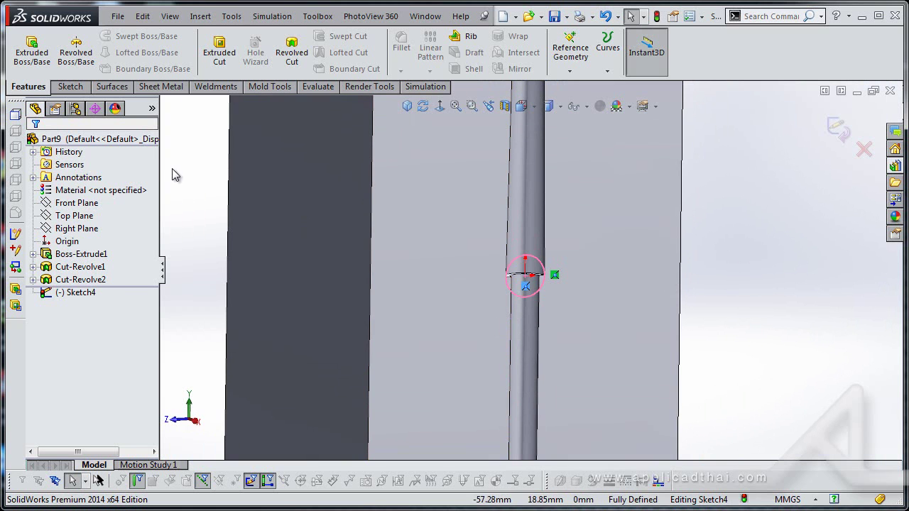
pyautogui.click(221, 63)
pyautogui.moveTo(501, 310); pyautogui.dragTo(553, 347, button='middle')
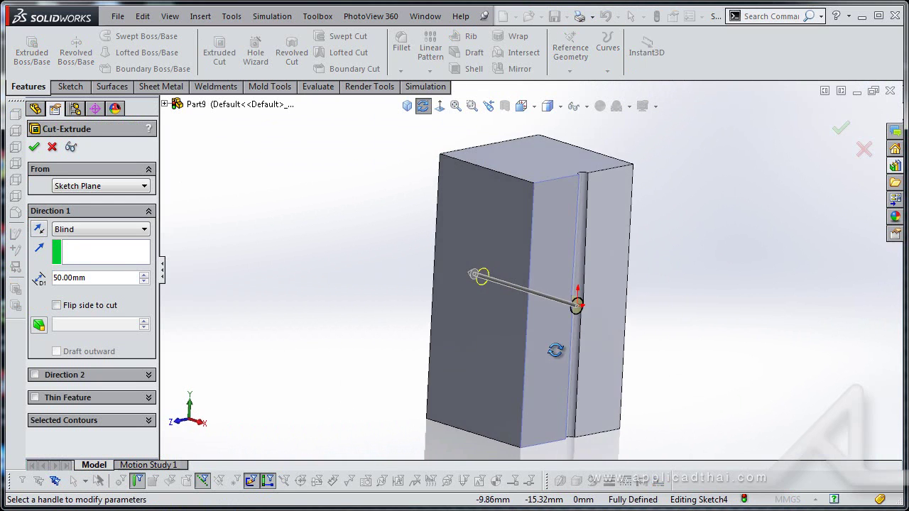
pyautogui.scroll(-3, 537, 287)
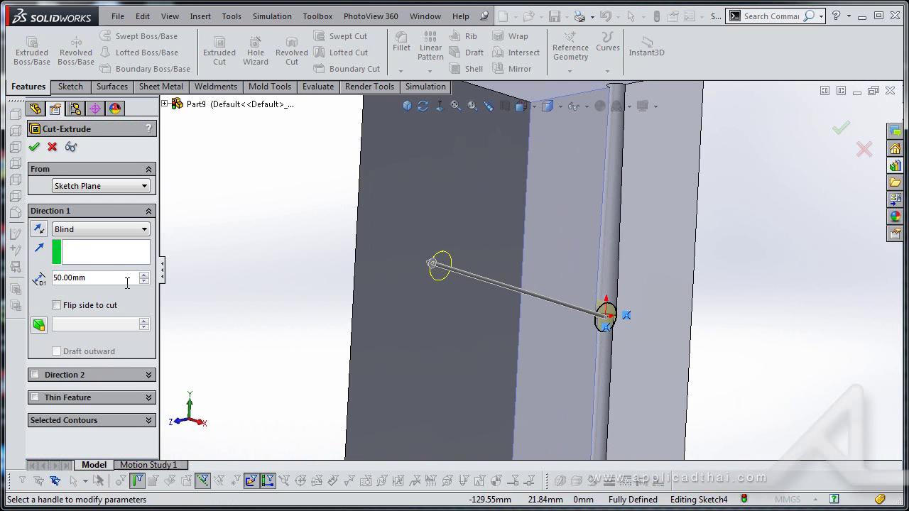
pyautogui.moveTo(111, 283); pyautogui.dragTo(32, 280)
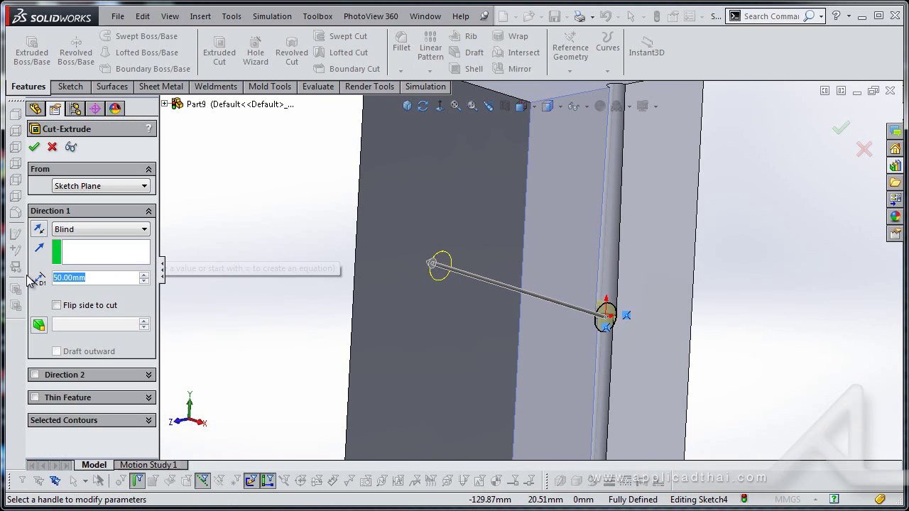
pyautogui.write('40')
pyautogui.press('Return')
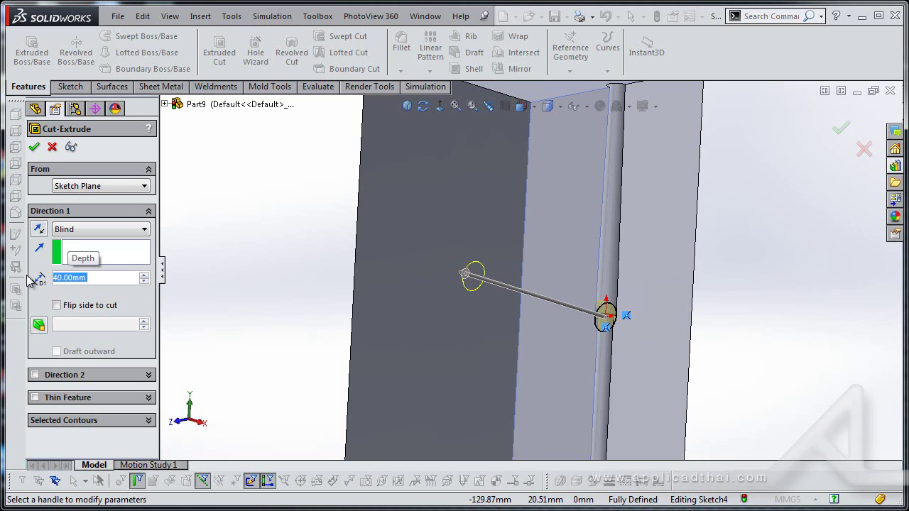
pyautogui.moveTo(213, 273); pyautogui.dragTo(275, 280, button='middle')
pyautogui.click(34, 147)
# Step: Start a sketch on the hole's end face and convert that face's circular edge into a sketch circle
pyautogui.moveTo(406, 279); pyautogui.dragTo(720, 304, button='middle')
pyautogui.scroll(-5, 598, 308)
pyautogui.click(558, 286)
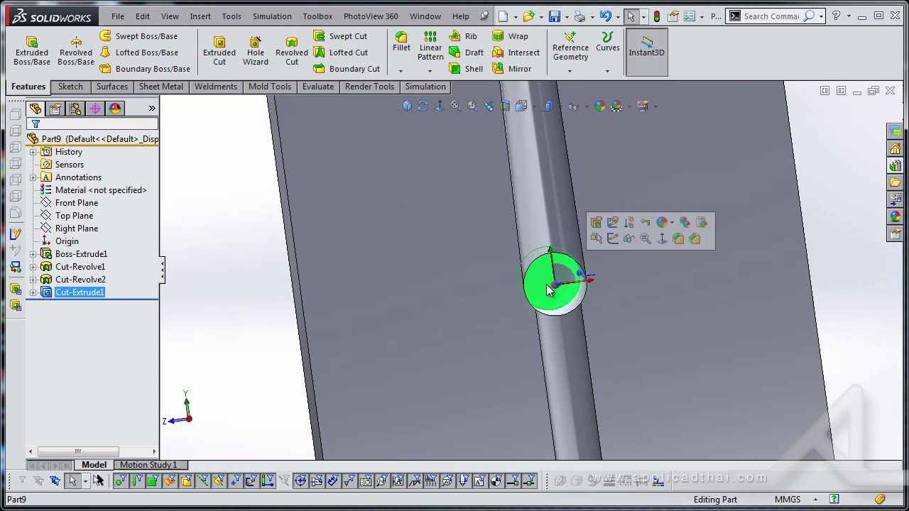
pyautogui.click(613, 238)
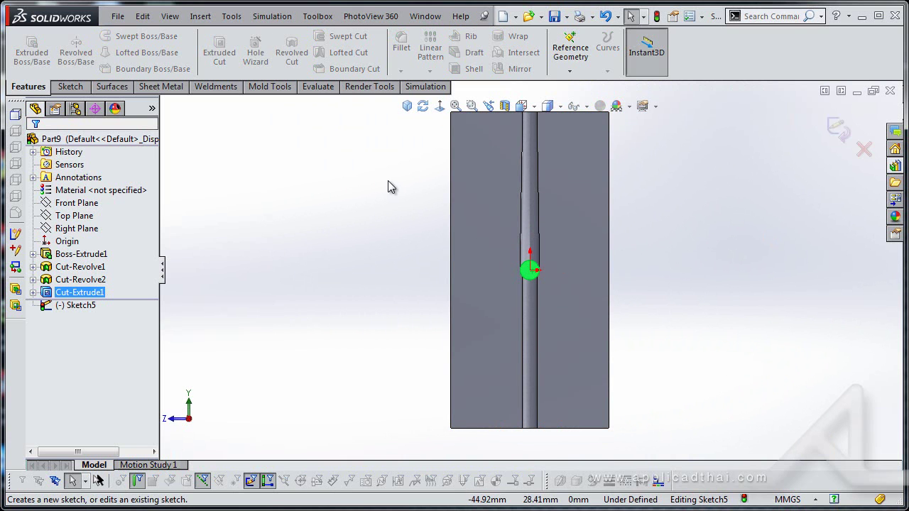
pyautogui.press('s')
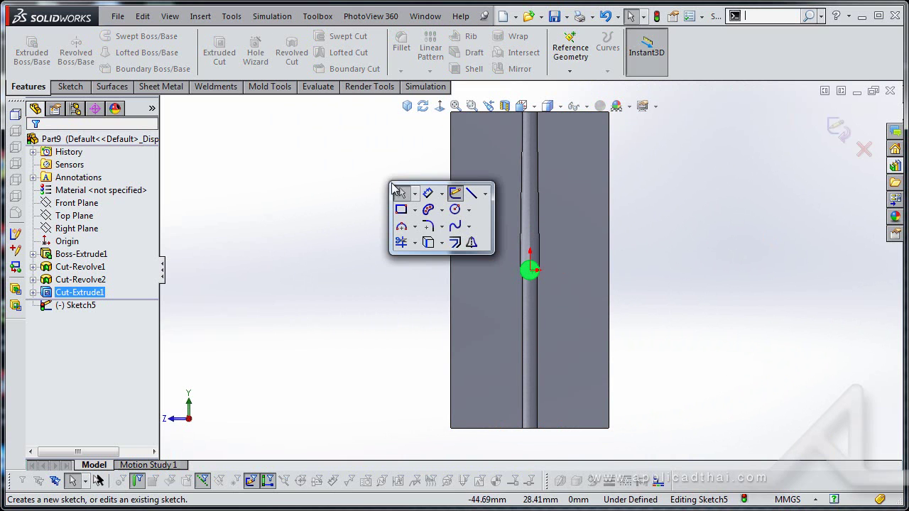
pyautogui.click(428, 244)
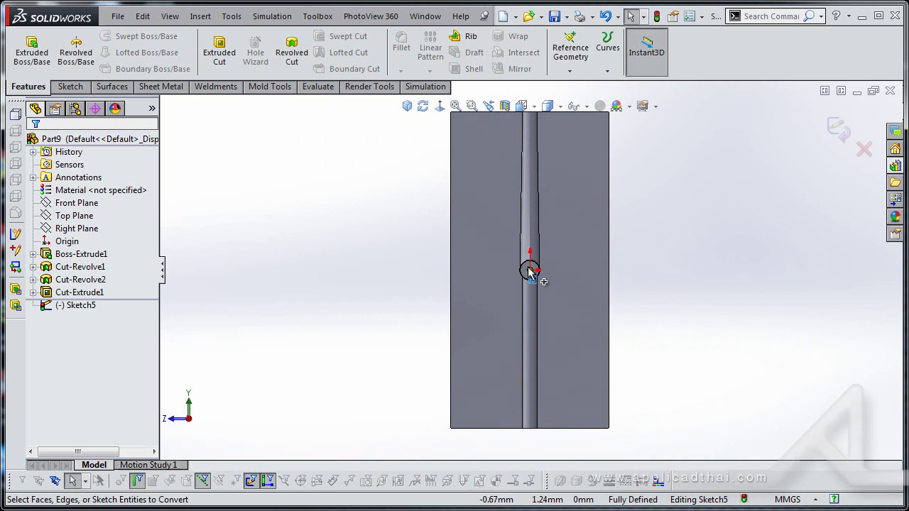
# Step: Display the block in wireframe and examine the converted circle at the inner end of the hole
pyautogui.moveTo(531, 270); pyautogui.dragTo(543, 165, button='middle')
pyautogui.scroll(-3, 518, 204)
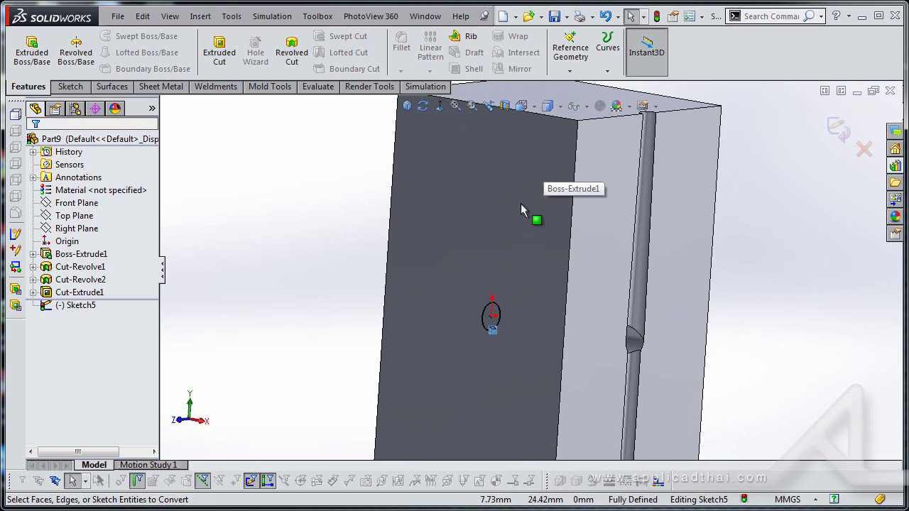
pyautogui.click(547, 106)
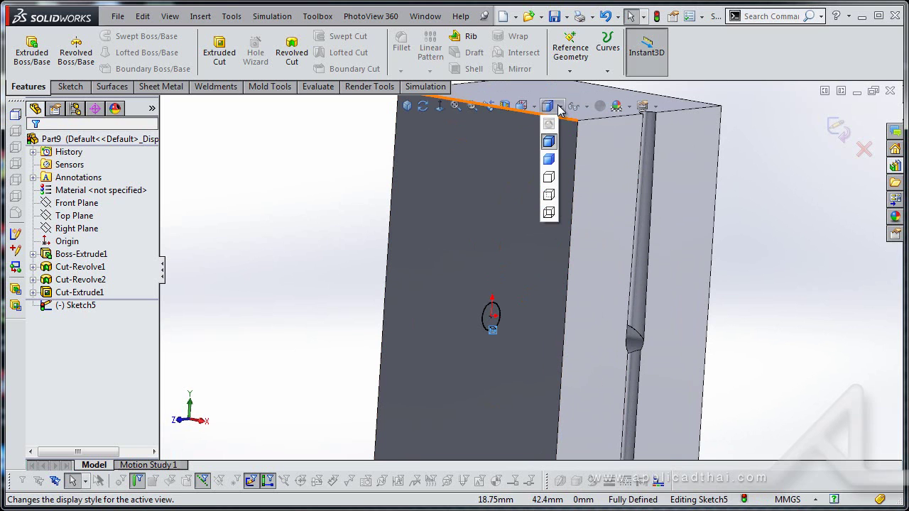
pyautogui.click(549, 213)
pyautogui.moveTo(487, 355); pyautogui.dragTo(426, 319, button='middle')
pyautogui.moveTo(446, 287); pyautogui.dragTo(488, 291, button='middle')
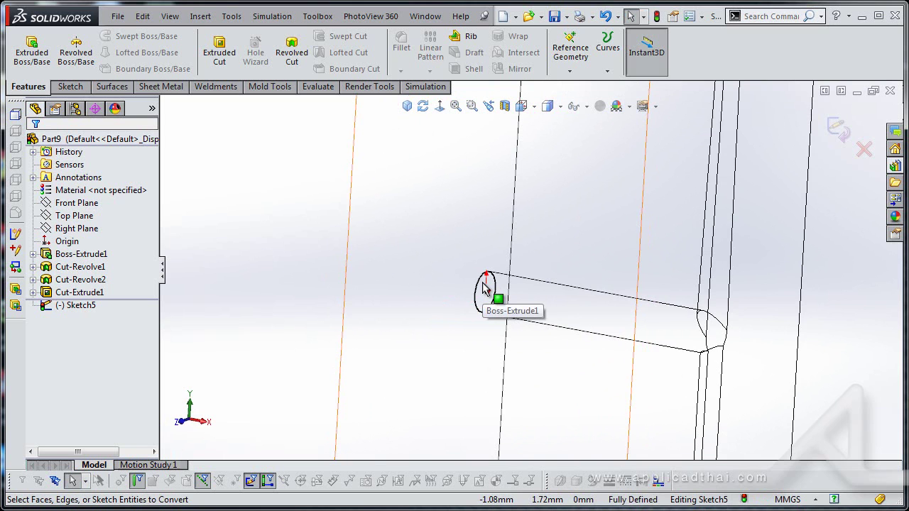
# Step: Cut the converted circle 5 mm deeper with a blind Extruded Cut and a 30° inward draft, forming a conical hole end
pyautogui.click(233, 63)
pyautogui.moveTo(335, 263); pyautogui.dragTo(170, 288, button='middle')
pyautogui.doubleClick(96, 280)
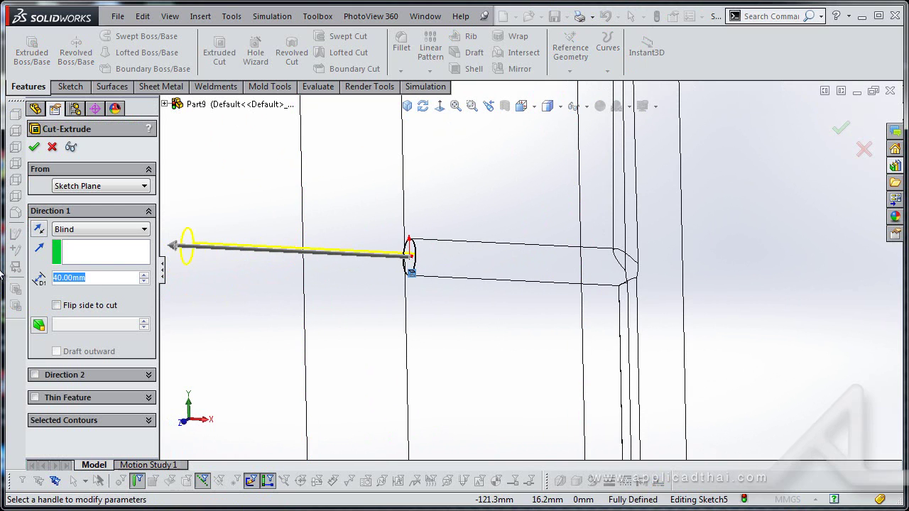
pyautogui.write('5')
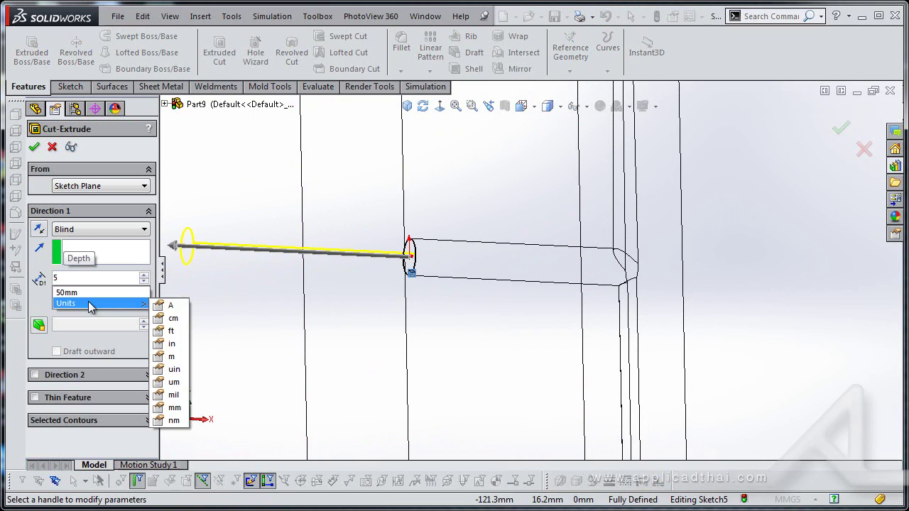
pyautogui.press('Return')
pyautogui.click(39, 325)
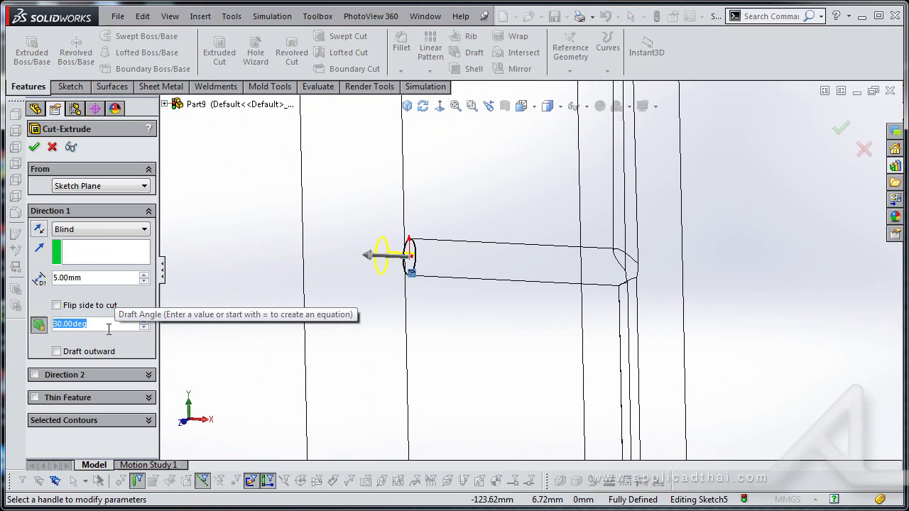
pyautogui.write('30')
pyautogui.press('Return')
pyautogui.moveTo(245, 300); pyautogui.dragTo(338, 269, button='middle')
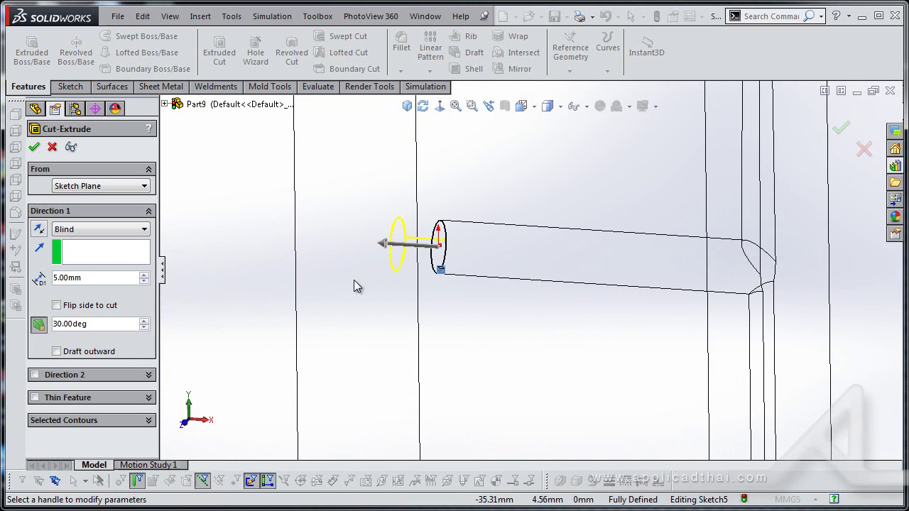
pyautogui.moveTo(404, 262); pyautogui.dragTo(385, 260, button='middle')
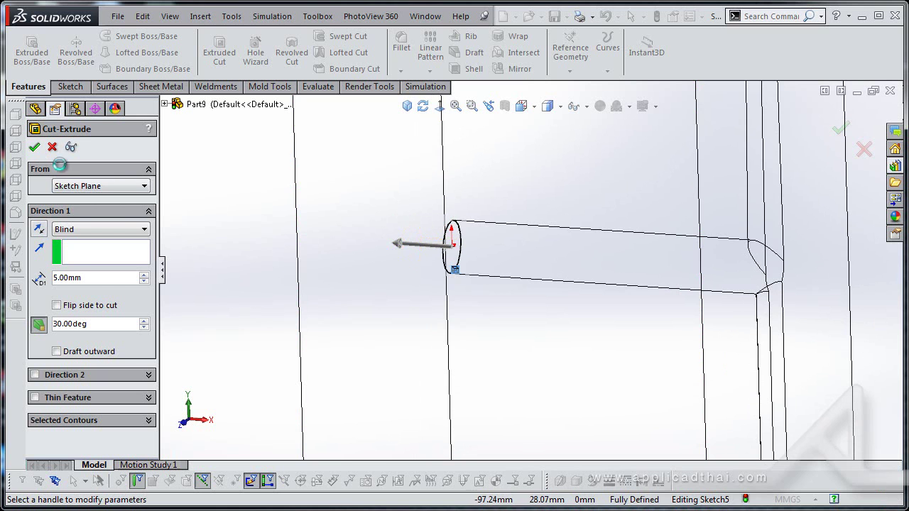
pyautogui.press('Return')
# Step: Restore the shaded display with edges and show the whole block in isometric view
pyautogui.moveTo(288, 222); pyautogui.dragTo(497, 263, button='middle')
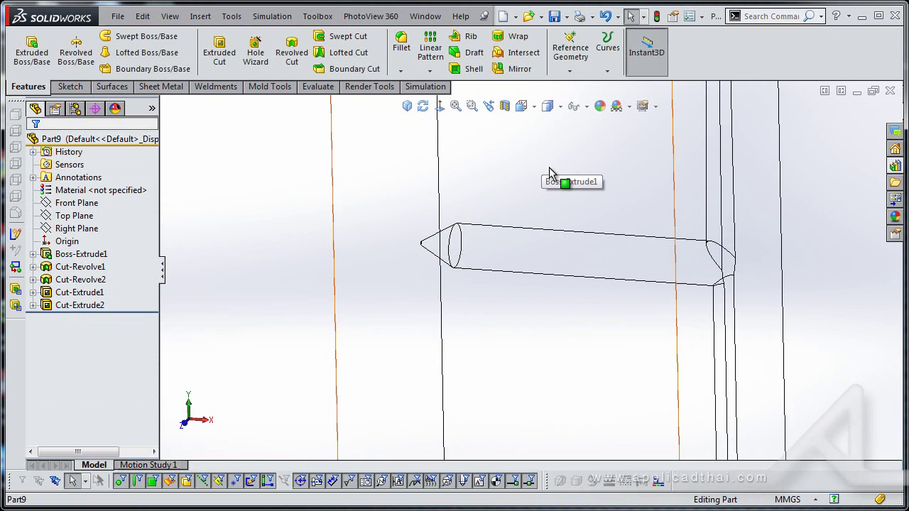
pyautogui.press('z')
pyautogui.click(547, 106)
pyautogui.click(547, 146)
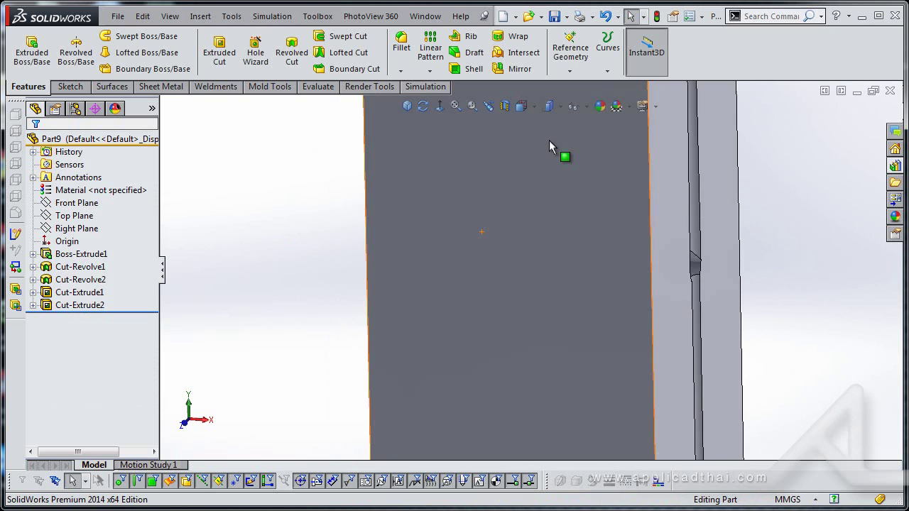
pyautogui.click(407, 106)
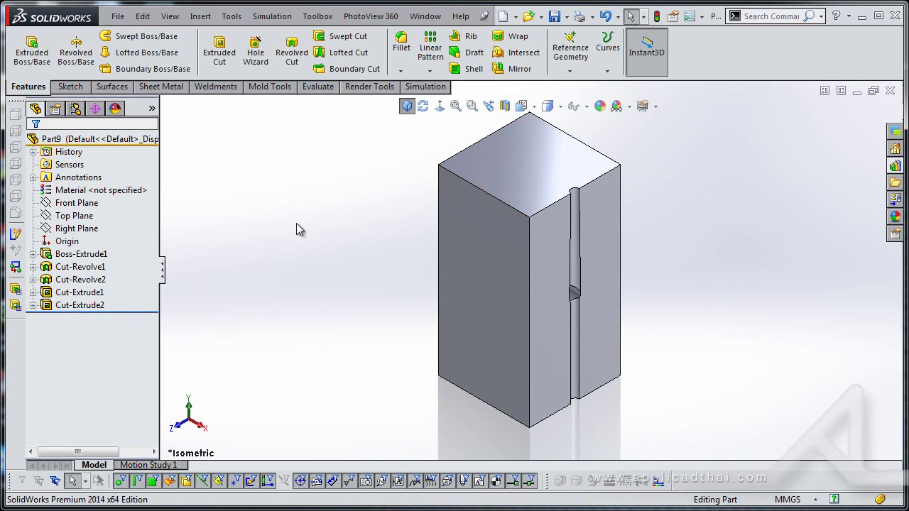
# Step: Apply a yellow colour appearance to the two revolved cuts and the two extruded cuts
pyautogui.moveTo(119, 267); pyautogui.dragTo(97, 318)
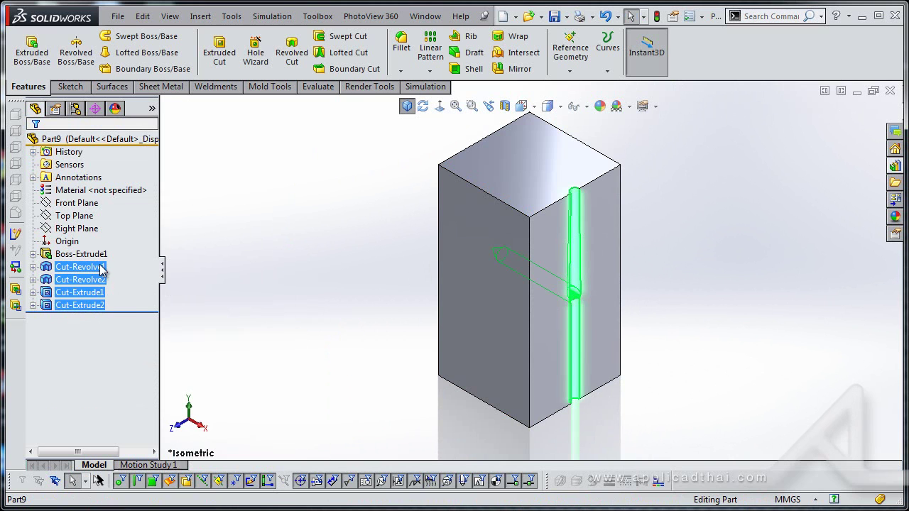
pyautogui.rightClick(99, 268)
pyautogui.click(149, 245)
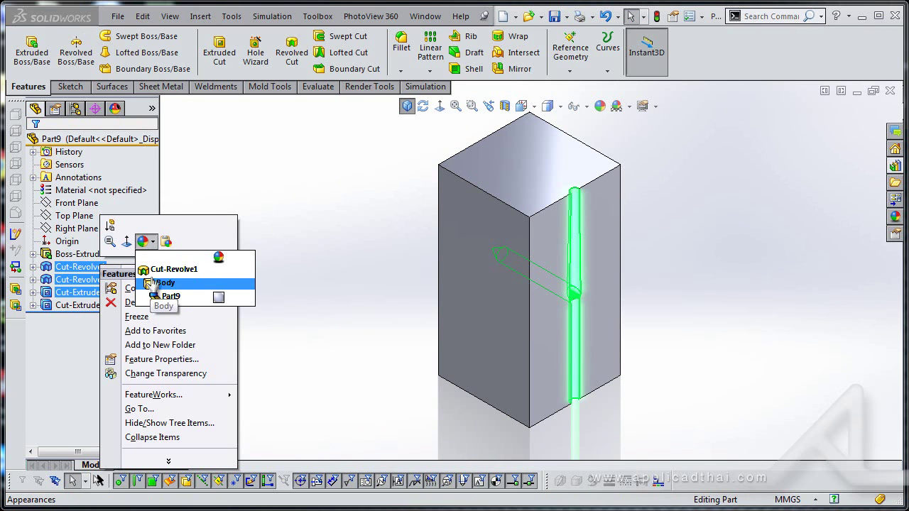
pyautogui.click(199, 273)
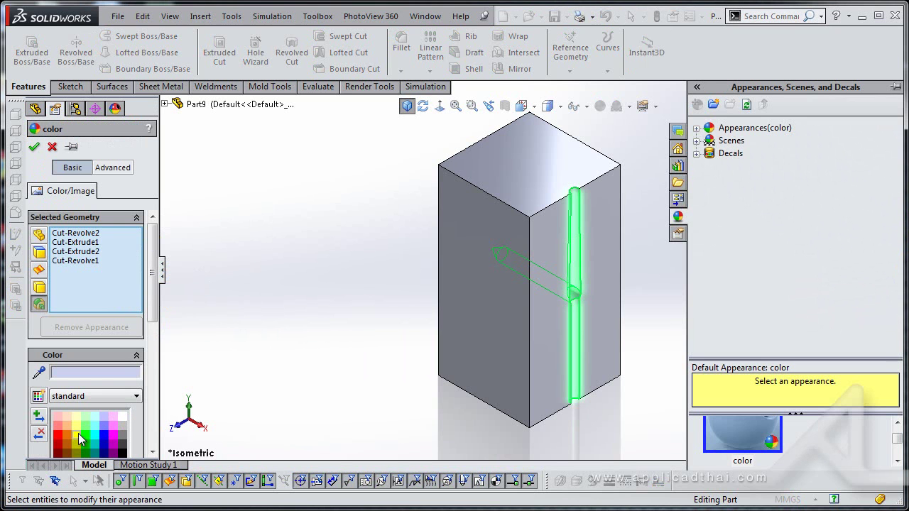
pyautogui.click(76, 434)
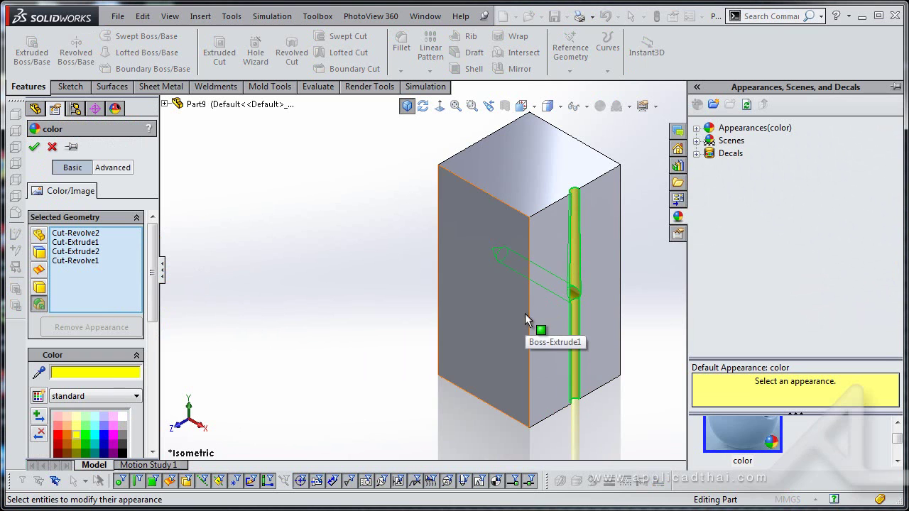
pyautogui.click(34, 146)
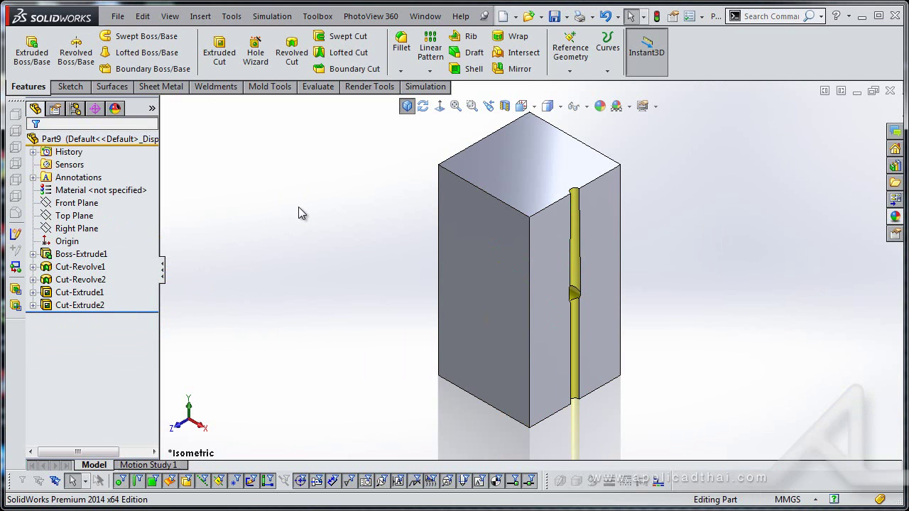
# Step: Examine the coloured channels and cone-ended hole in a section view, then return to the unsectioned isometric view
pyautogui.click(504, 107)
pyautogui.click(34, 146)
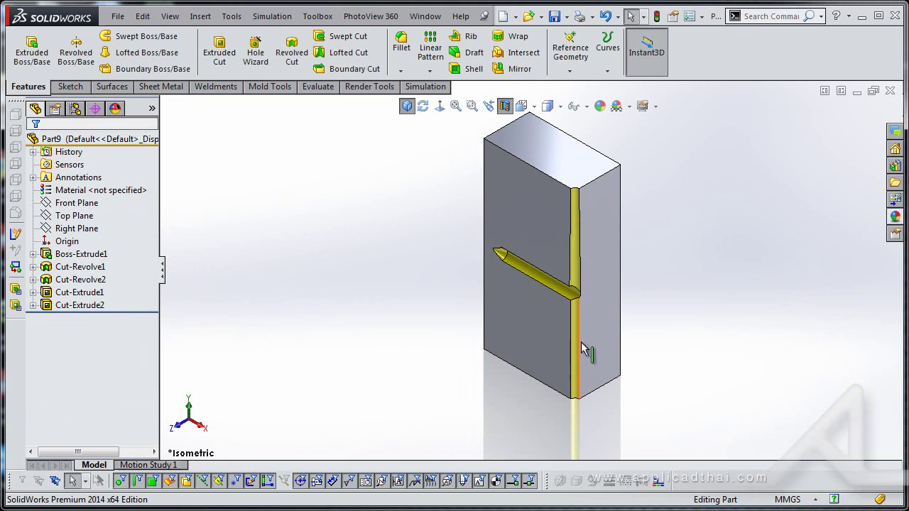
pyautogui.moveTo(585, 342); pyautogui.dragTo(598, 303, button='middle')
pyautogui.scroll(-3, 598, 303)
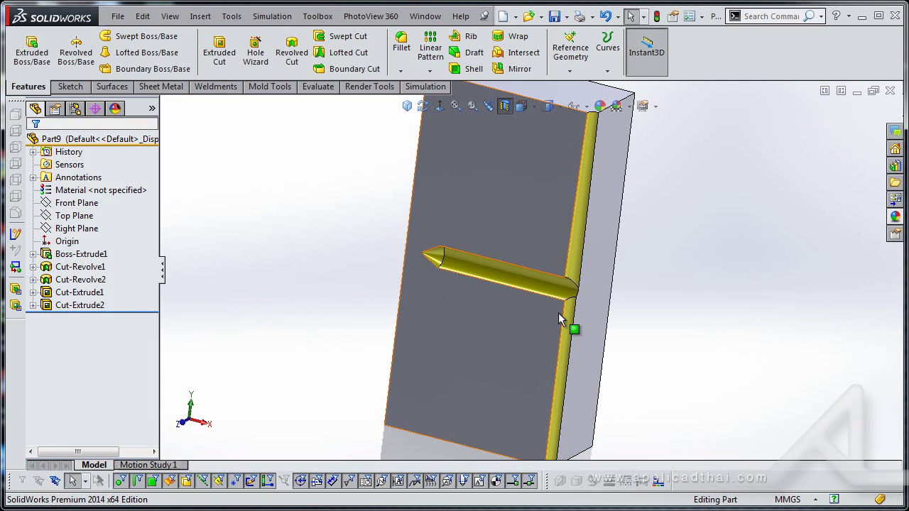
pyautogui.click(504, 106)
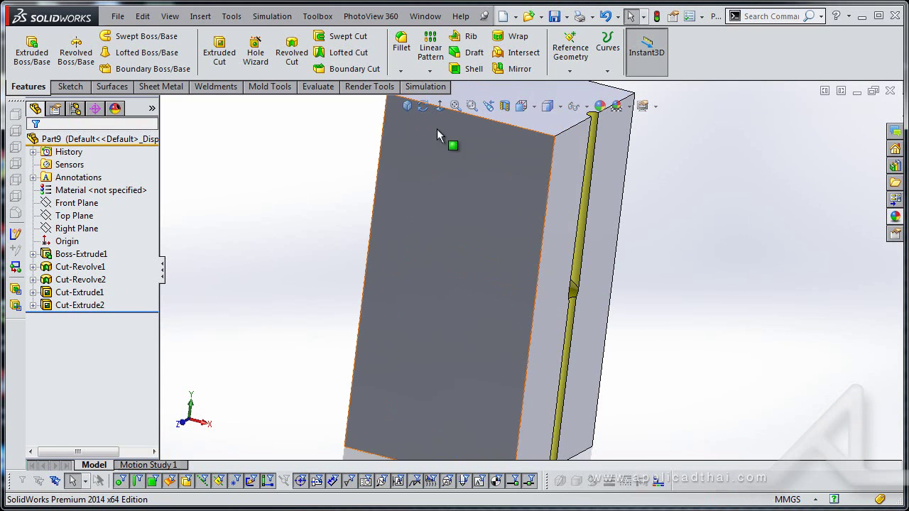
pyautogui.click(403, 109)
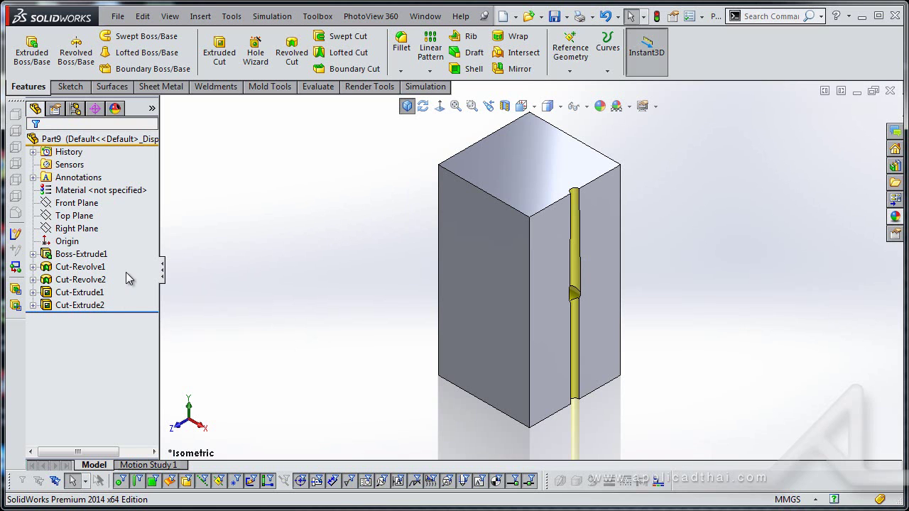
# Step: Start adding the two revolved and two extruded cuts to the library, with Design Library as the destination folder
pyautogui.moveTo(126, 269); pyautogui.dragTo(73, 321)
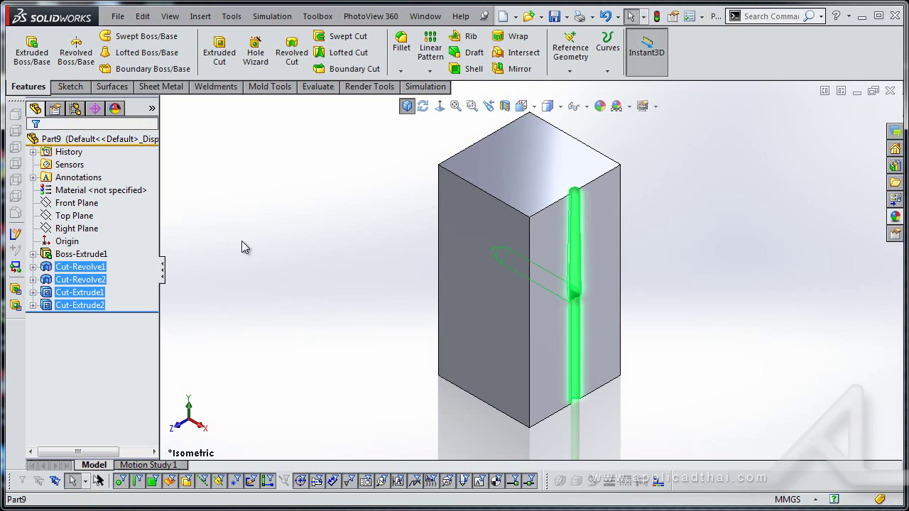
pyautogui.click(893, 167)
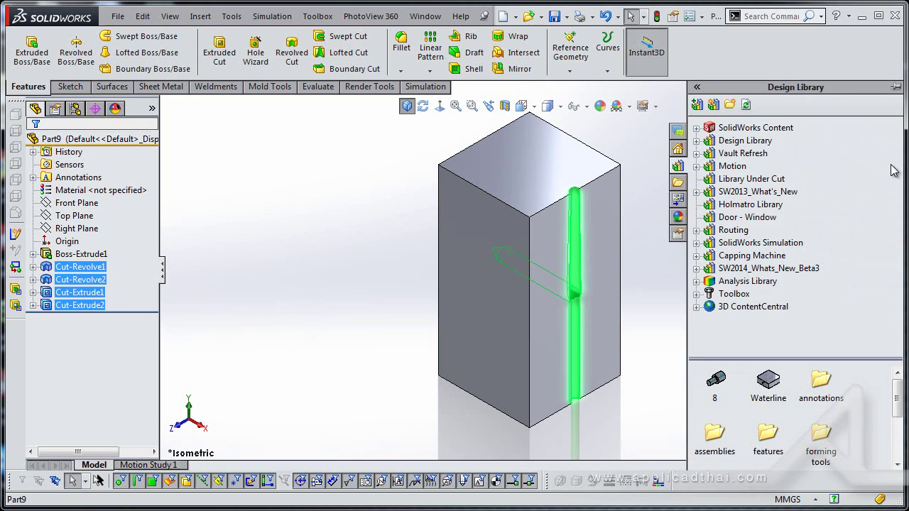
pyautogui.click(697, 106)
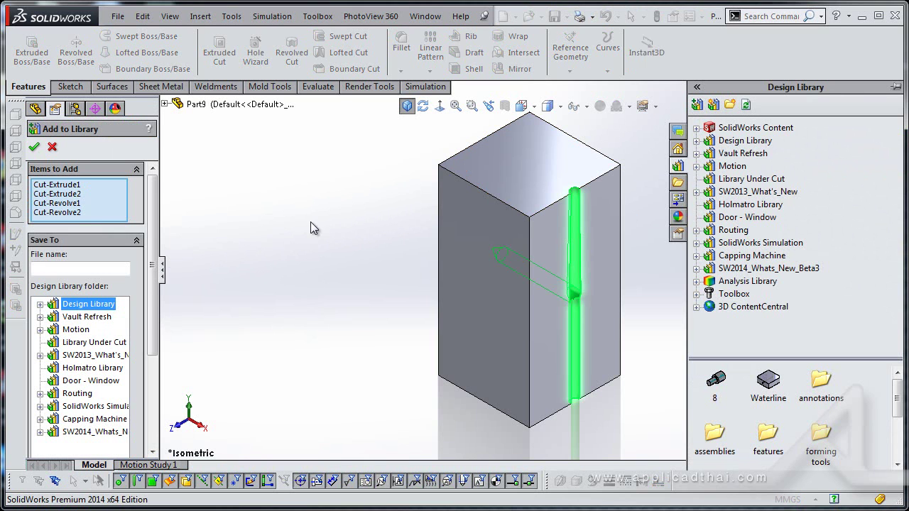
pyautogui.click(93, 309)
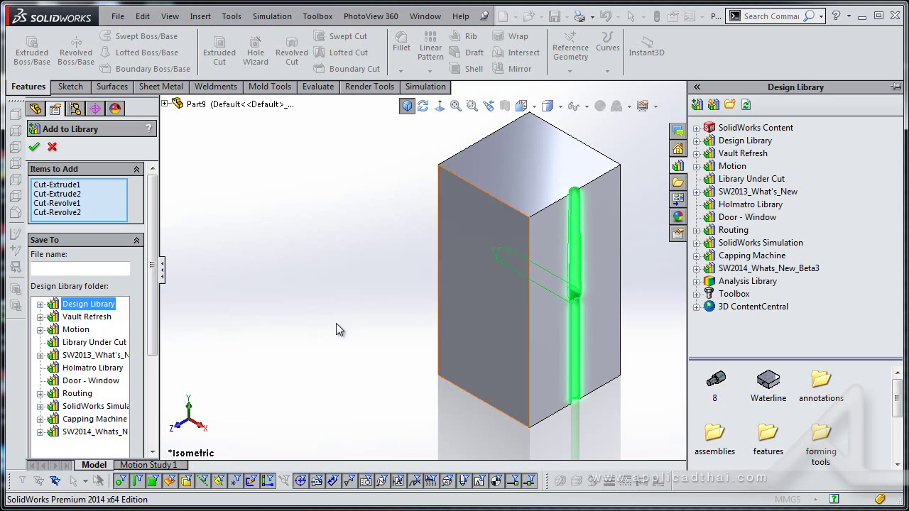
pyautogui.doubleClick(83, 305)
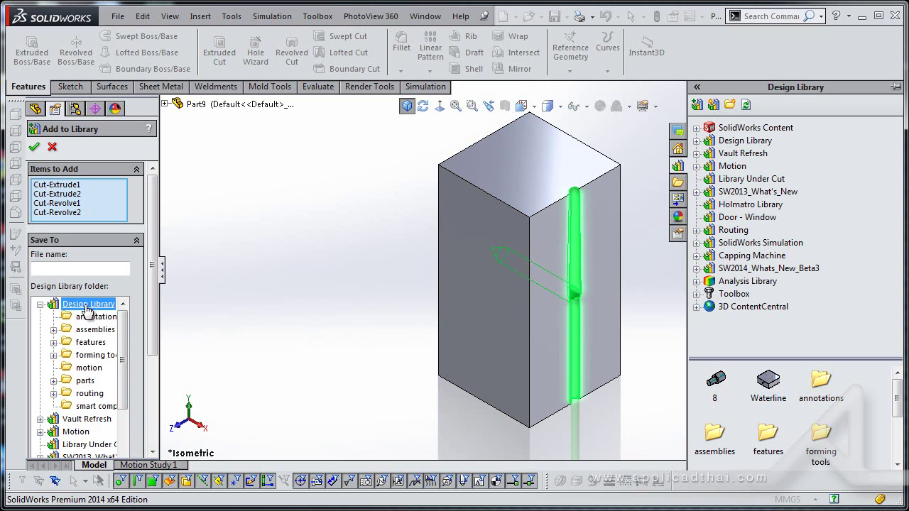
# Step: Name the library feature Runner 4.5, describe it as "Runner 4.5 mm", and save it as a Lib Feat Part
pyautogui.click(96, 268)
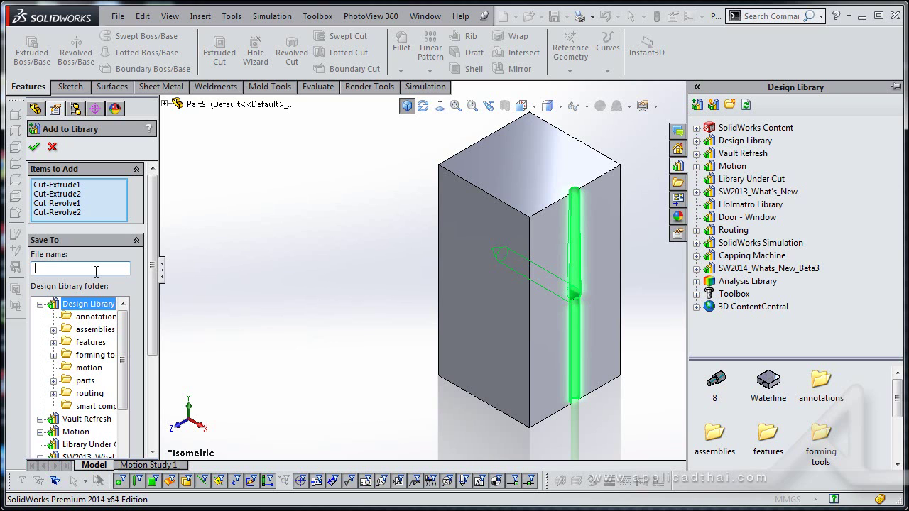
pyautogui.write('Runner 4.5')
pyautogui.moveTo(154, 254); pyautogui.dragTo(154, 355)
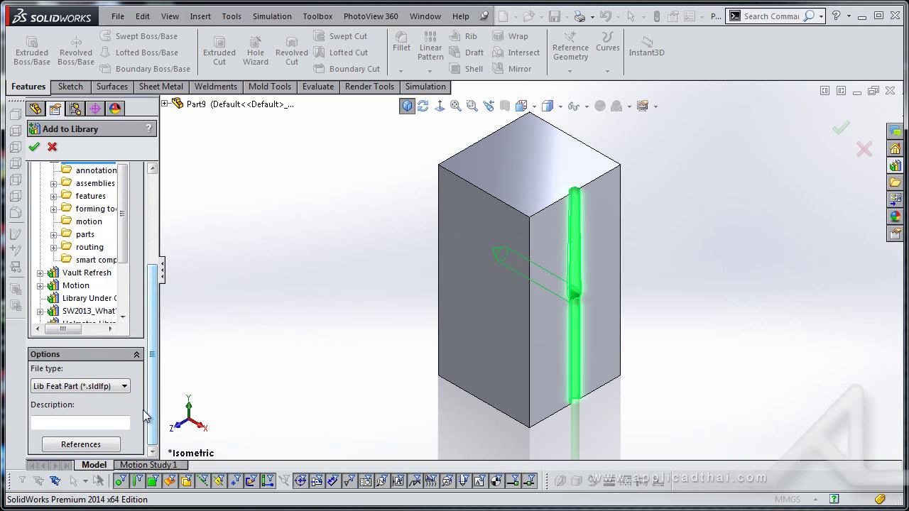
pyautogui.click(109, 423)
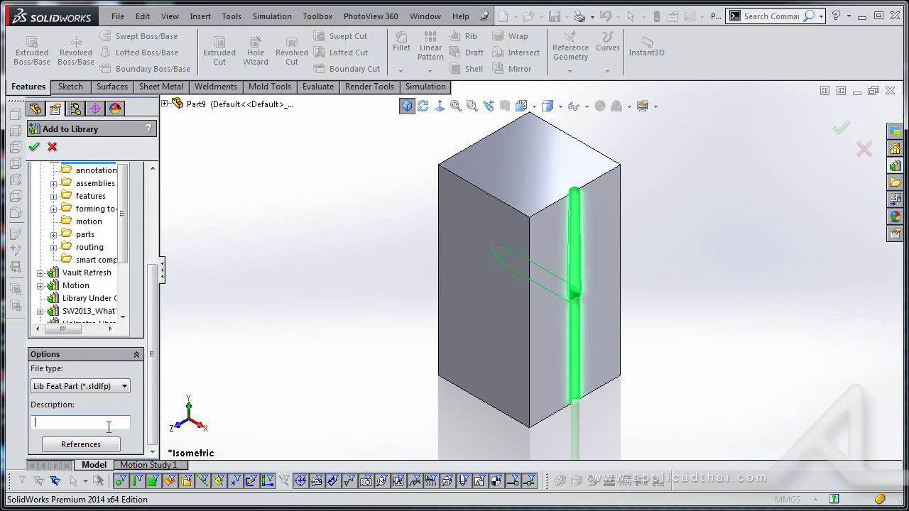
pyautogui.write('Runner 4.5 mm')
pyautogui.click(34, 146)
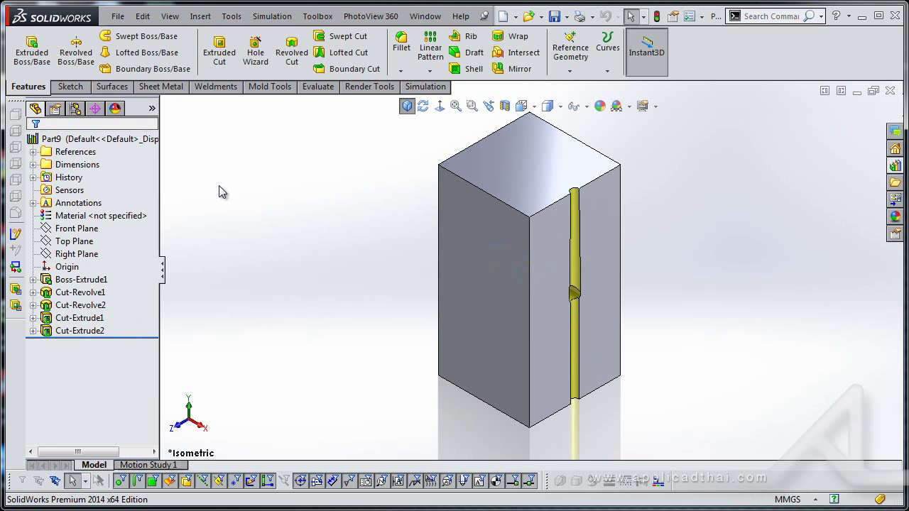
# Step: Examine the four library-marked cut features and the References folder in the part's feature tree
pyautogui.click(47, 293)
pyautogui.click(58, 330)
pyautogui.click(57, 320)
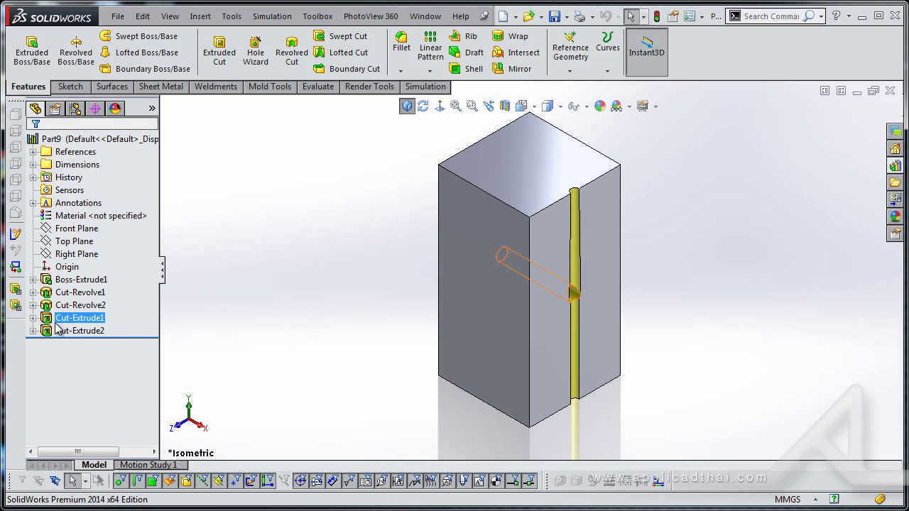
pyautogui.click(61, 306)
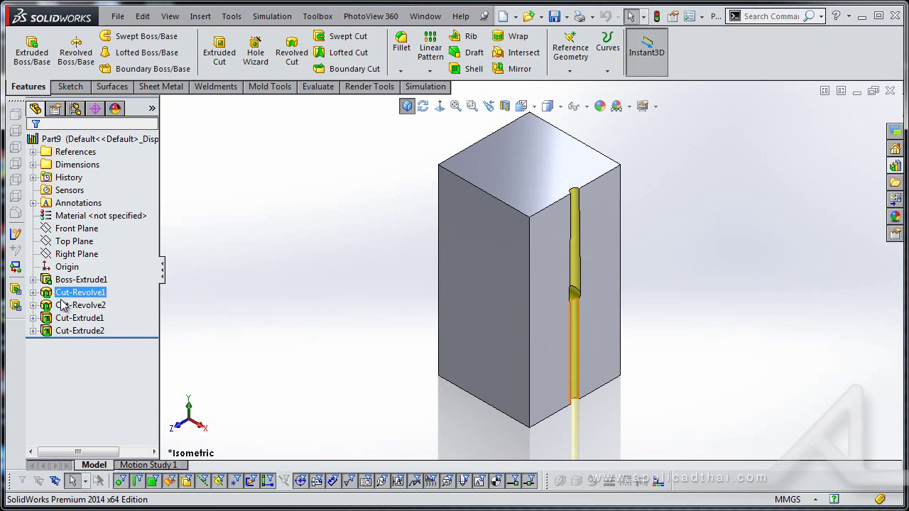
pyautogui.click(51, 318)
pyautogui.click(51, 331)
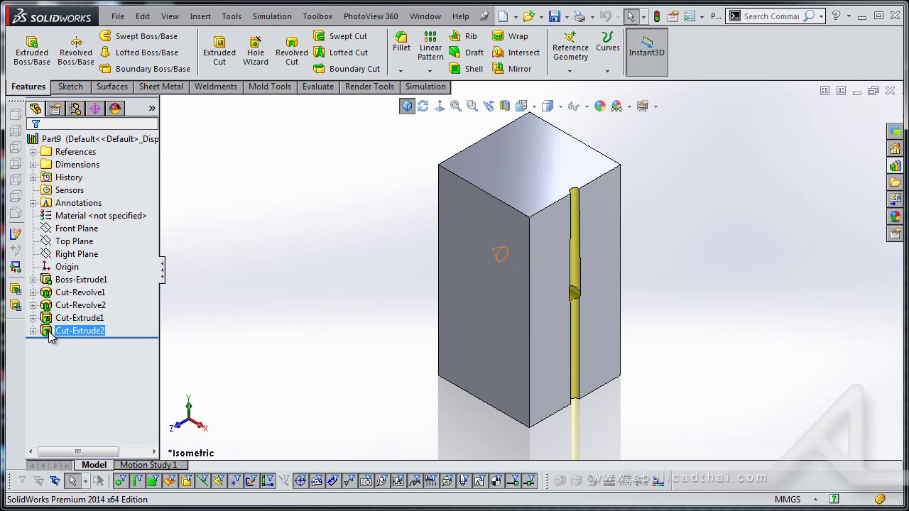
pyautogui.press('Escape')
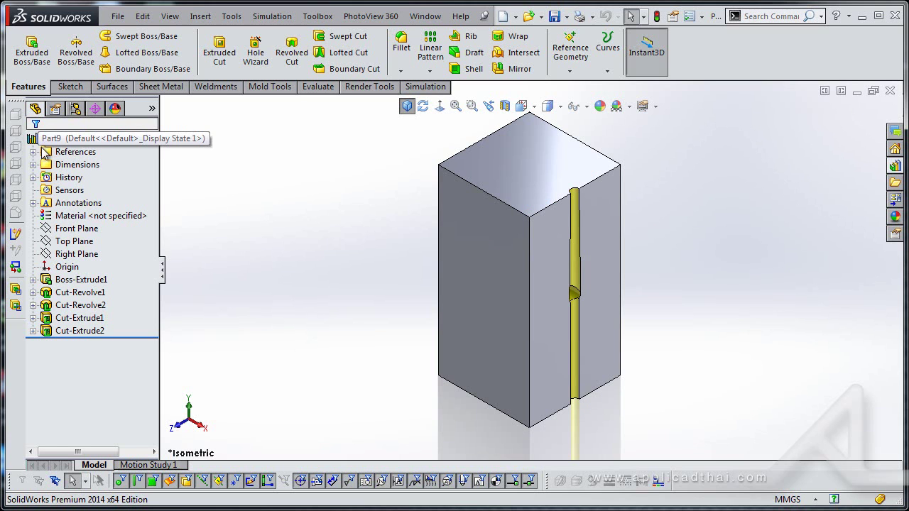
pyautogui.click(44, 153)
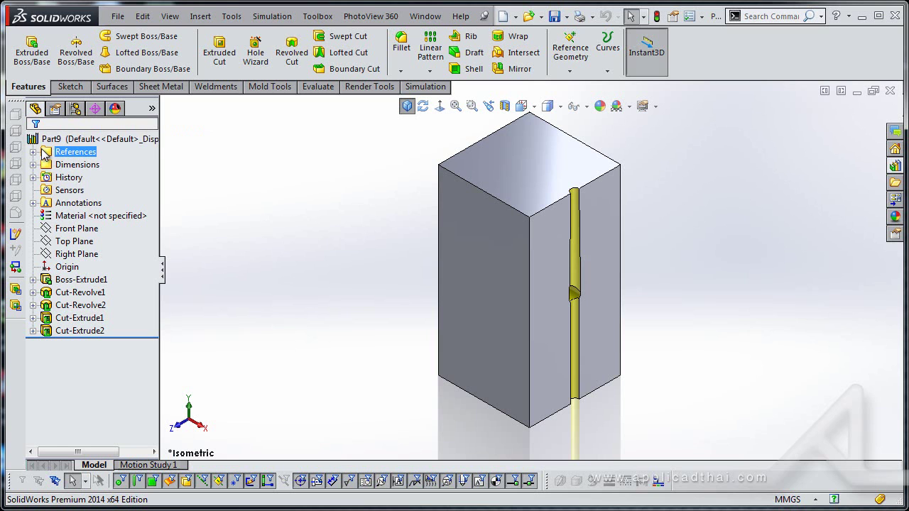
pyautogui.click(108, 152)
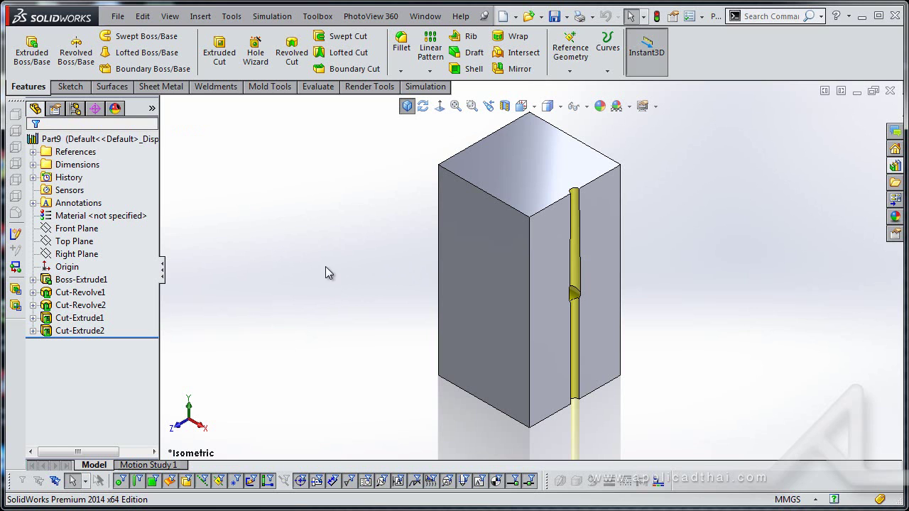
# Step: Check the Runner 4.5 entry and its preview in the Design Library folder
pyautogui.click(893, 166)
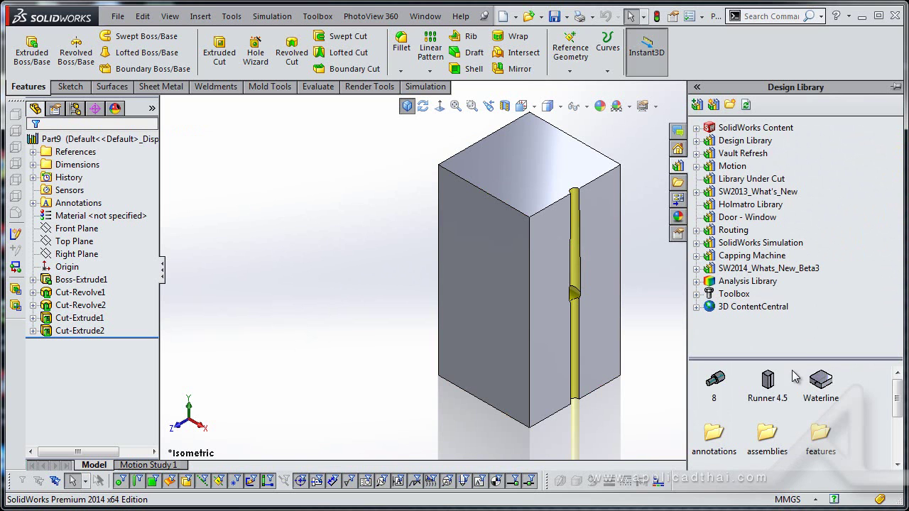
pyautogui.moveTo(777, 390)
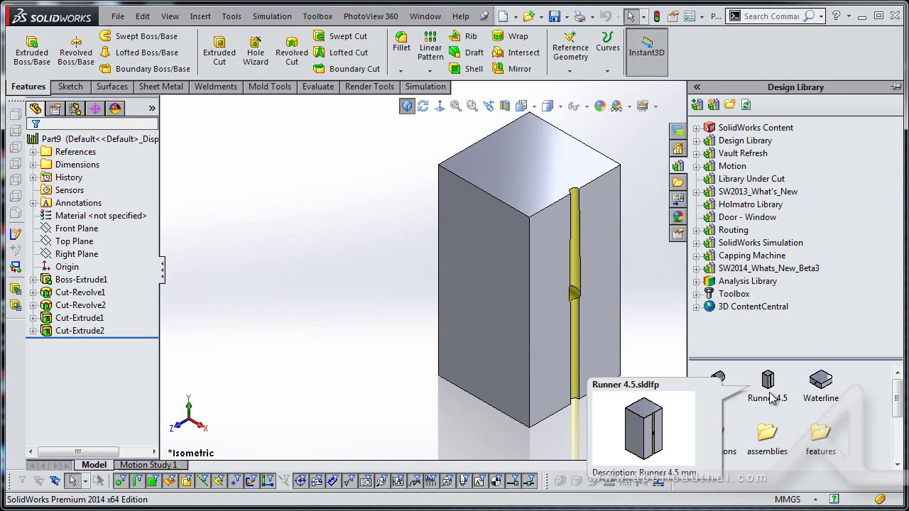
pyautogui.click(768, 142)
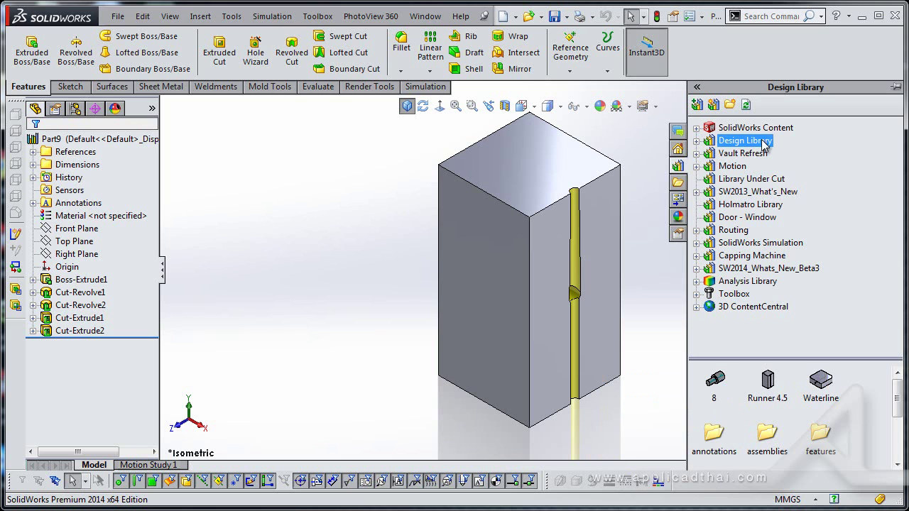
pyautogui.click(735, 140)
pyautogui.click(856, 230)
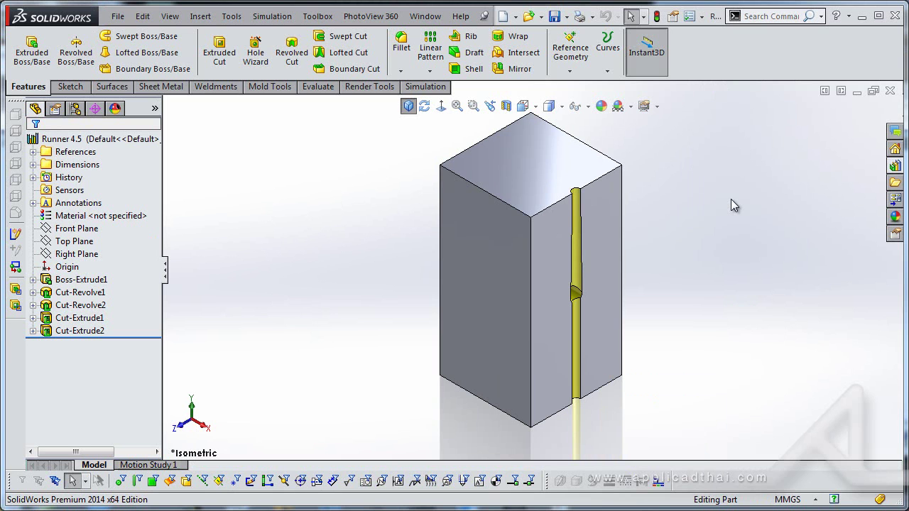
# Step: Create a new document from the Part template and start a sketch on the Right Plane
pyautogui.click(504, 21)
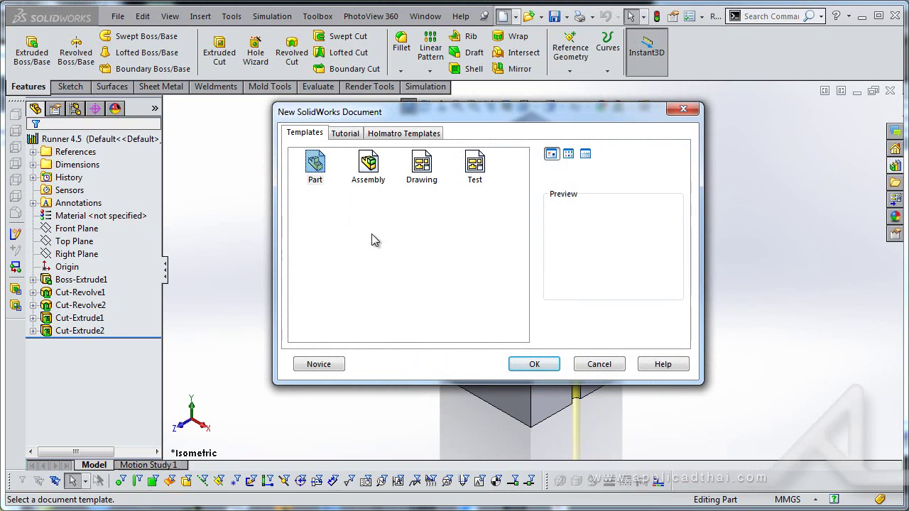
pyautogui.click(312, 165)
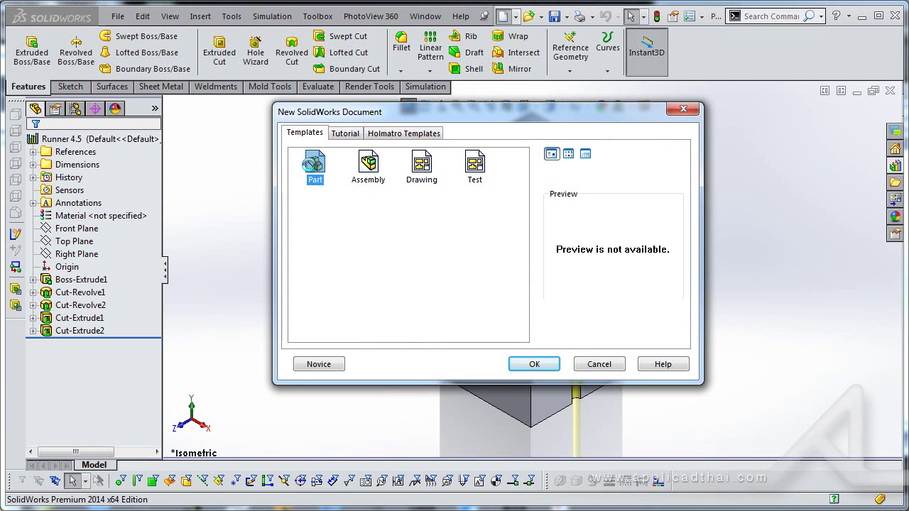
pyautogui.doubleClick(310, 164)
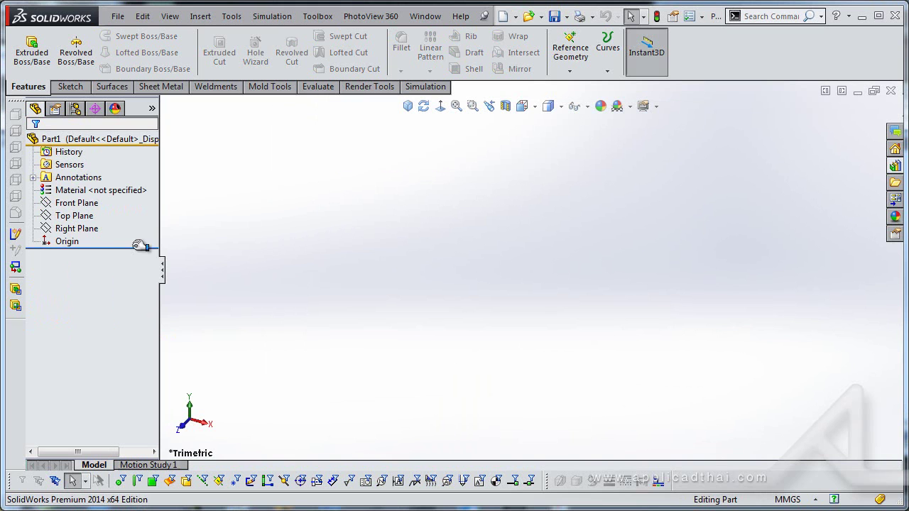
pyautogui.click(91, 229)
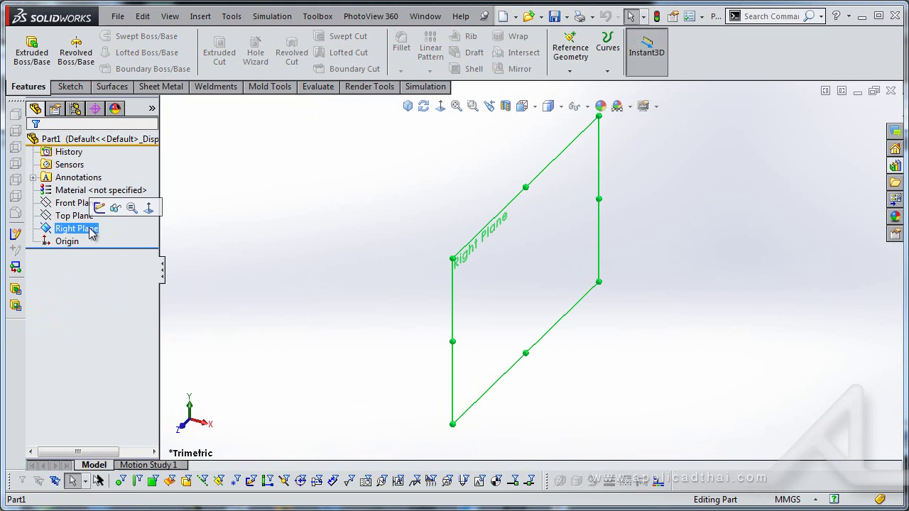
pyautogui.click(135, 209)
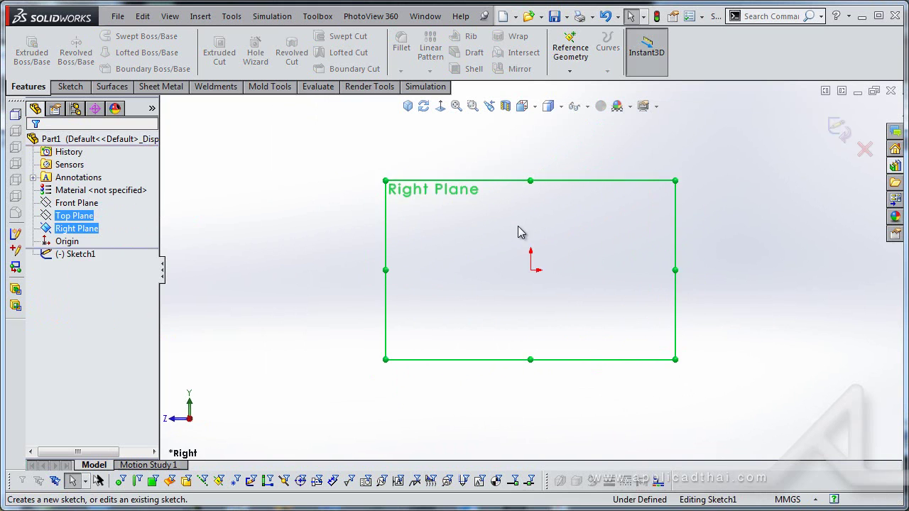
# Step: Sketch a center rectangle about 69 mm wide, taller than wide, centered on the origin
pyautogui.press('r')
pyautogui.click(530, 270)
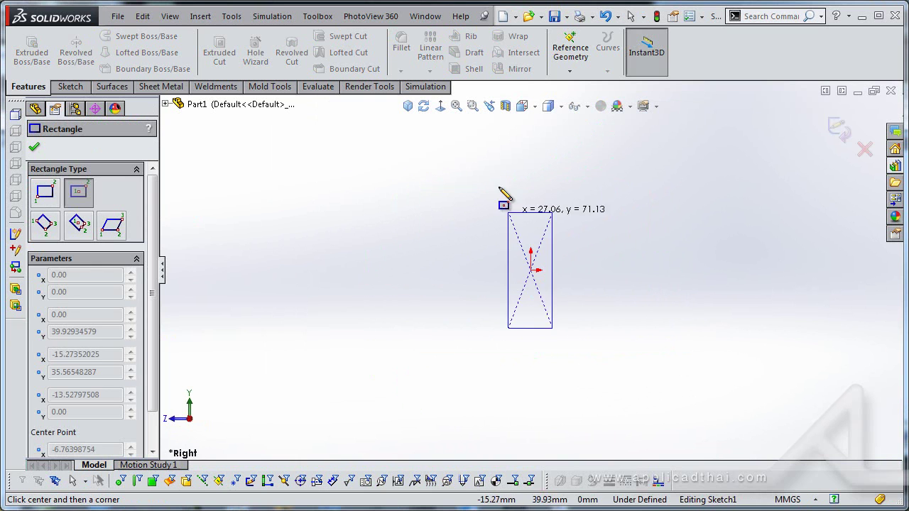
pyautogui.click(474, 157)
# Step: Dimension the rectangle's top edge to 60 mm and its vertical side to 150 mm
pyautogui.moveTo(532, 171); pyautogui.dragTo(532, 140, button='right')
pyautogui.click(538, 157)
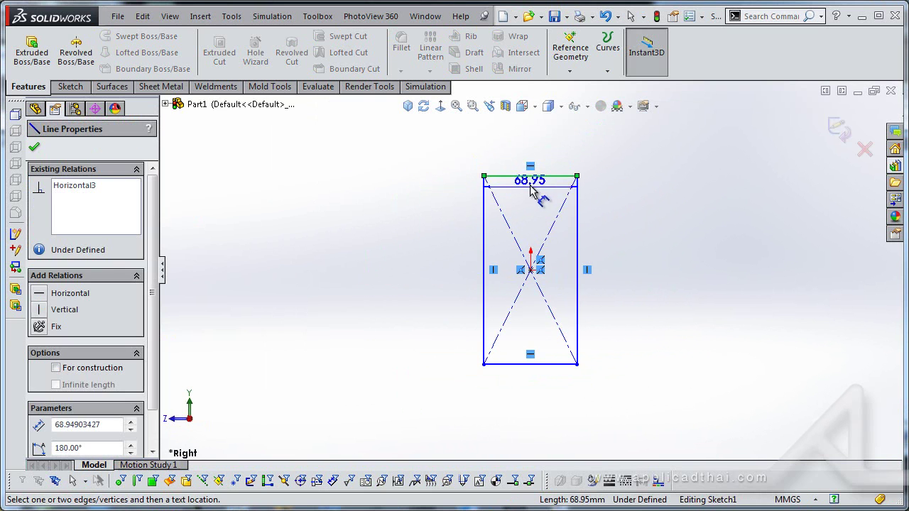
pyautogui.click(537, 133)
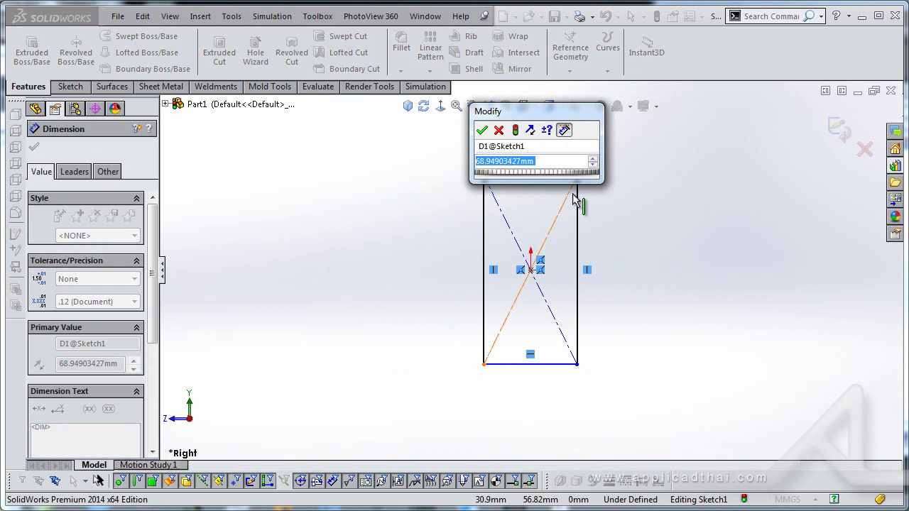
pyautogui.write('60')
pyautogui.press('Return')
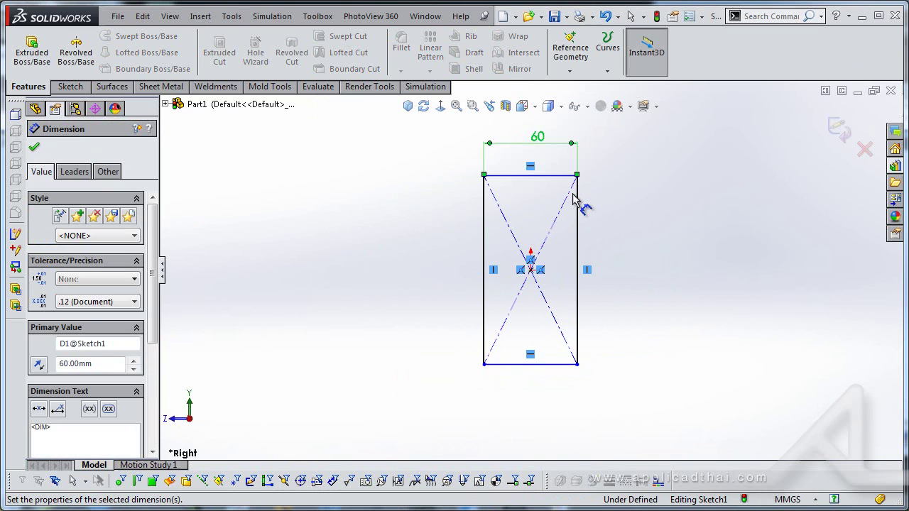
pyautogui.click(483, 257)
pyautogui.click(427, 270)
pyautogui.write('150')
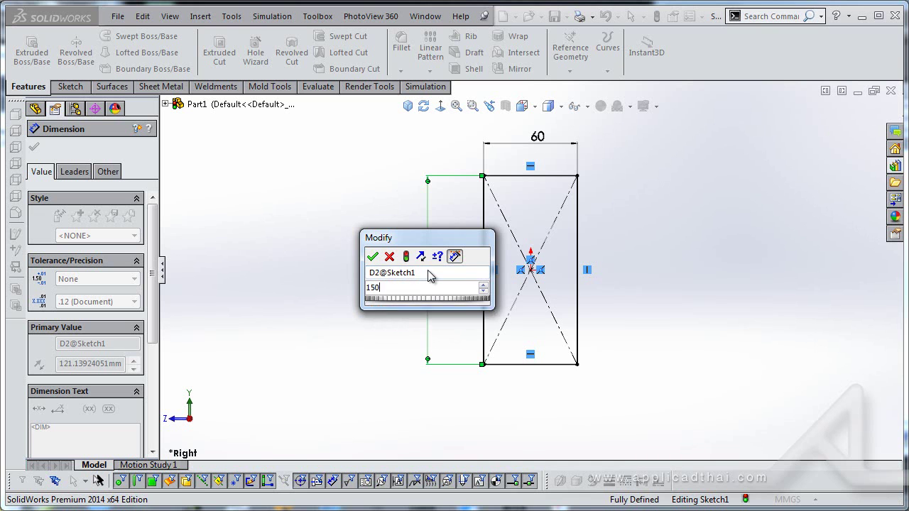
pyautogui.press('Return')
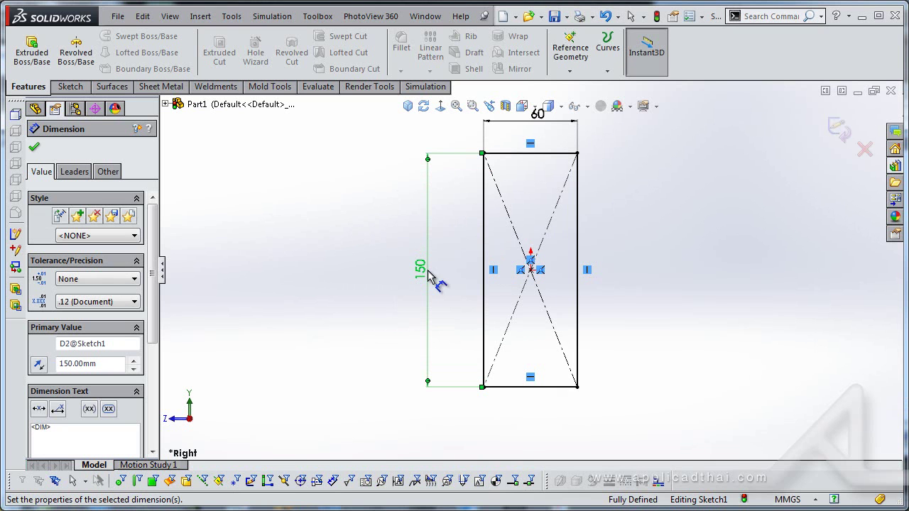
# Step: Extrude the rectangle as a Blind boss 60 mm deep in the reversed direction
pyautogui.click(32, 51)
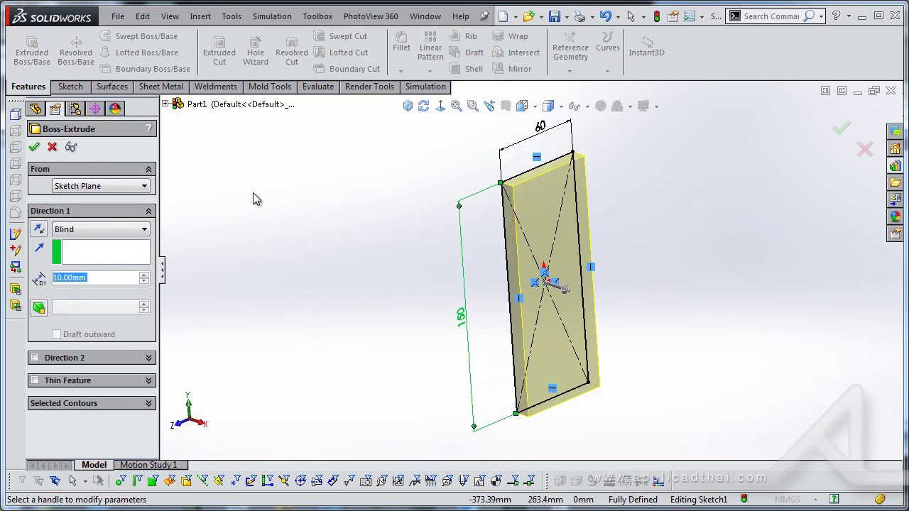
pyautogui.click(116, 280)
pyautogui.doubleClick(116, 281)
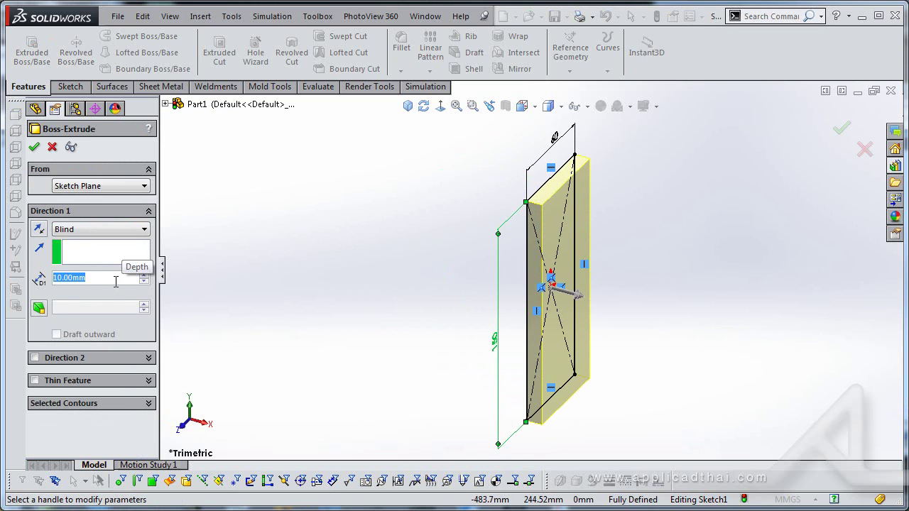
pyautogui.click(39, 229)
pyautogui.doubleClick(97, 277)
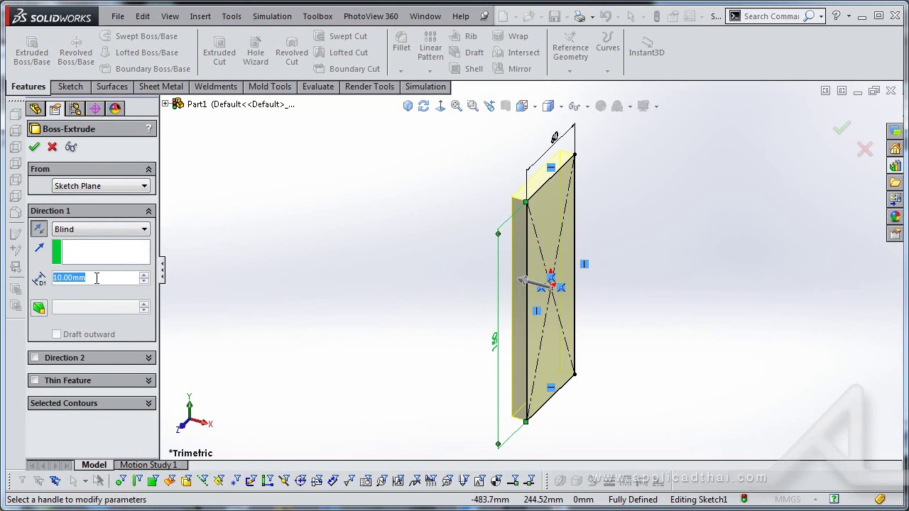
pyautogui.write('60')
pyautogui.press('Return')
pyautogui.press('Return')
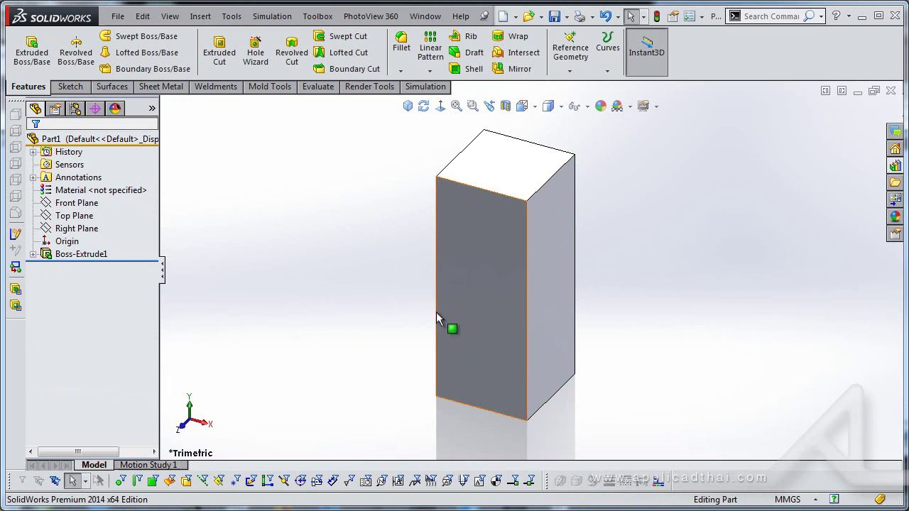
# Step: Place the Runner 4.5 feature from the Design Library on the block's face lying on the Right Plane, viewed isometrically
pyautogui.hotkey('ctrl', '7')
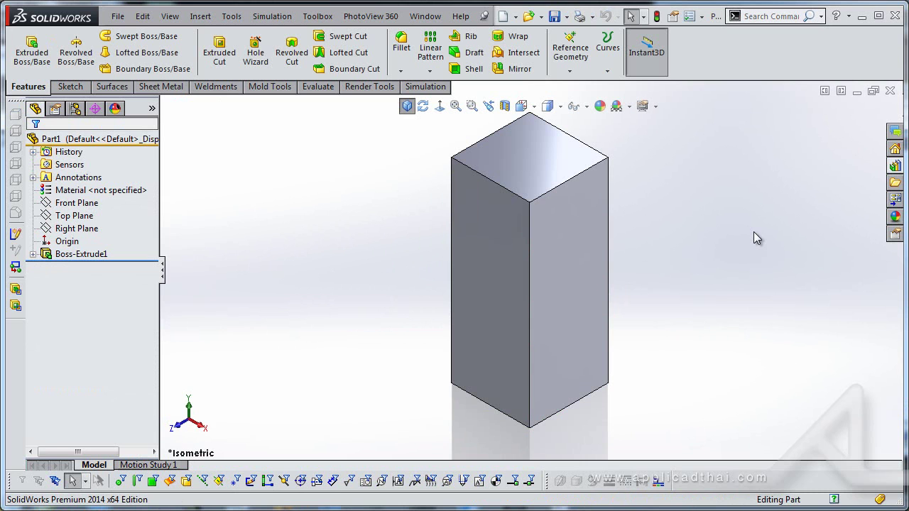
pyautogui.click(894, 166)
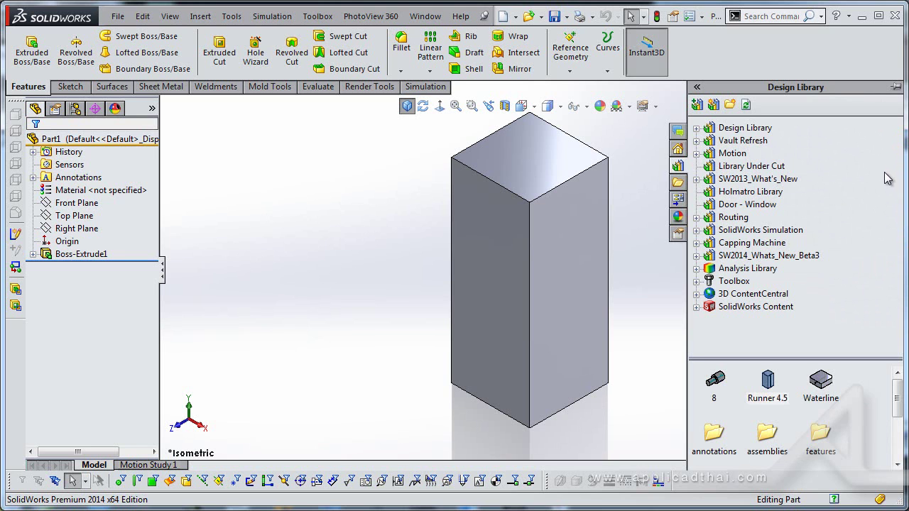
pyautogui.moveTo(768, 380)
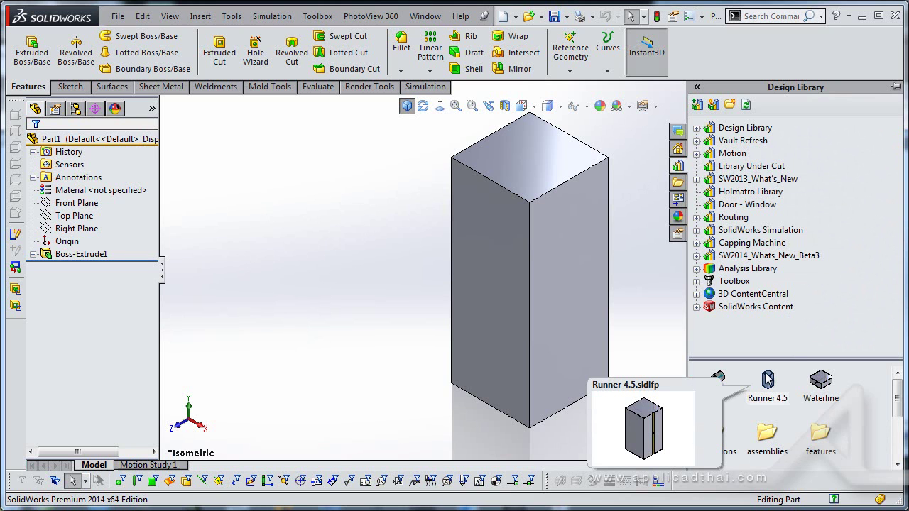
pyautogui.moveTo(767, 380); pyautogui.dragTo(573, 291)
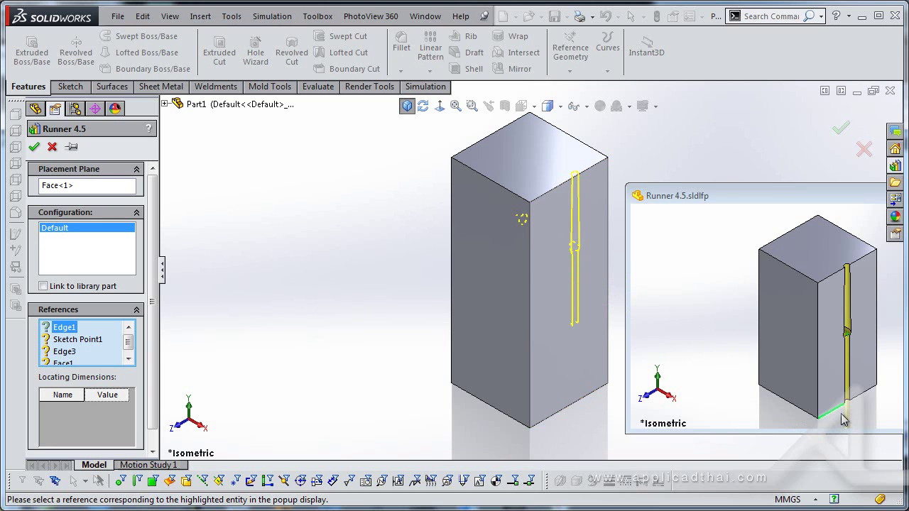
# Step: Assign the placement face's bottom edge, the origin, the face's top edge and the face itself as references, and insert the Runner 4.5 feature
pyautogui.click(588, 406)
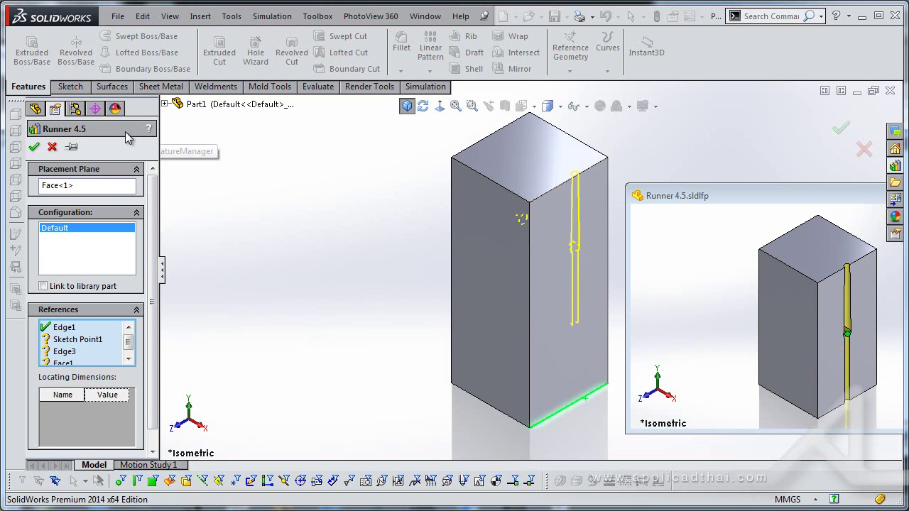
pyautogui.click(216, 208)
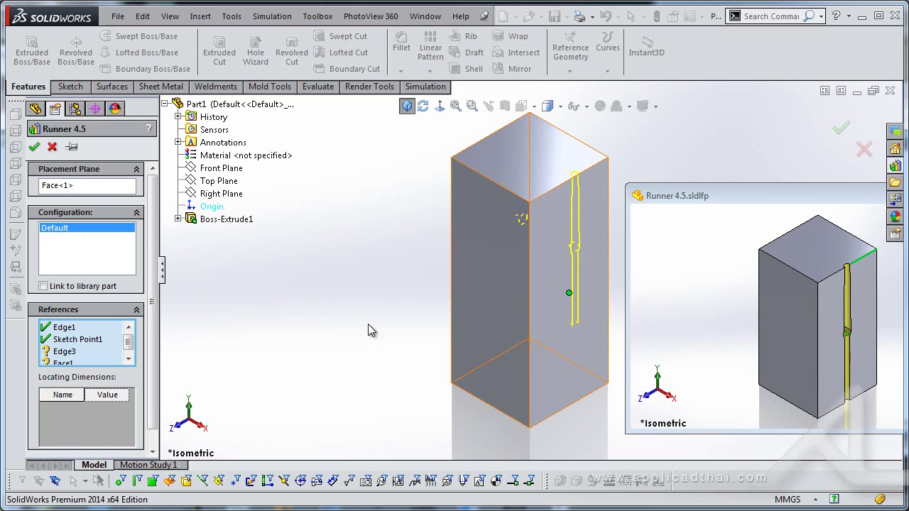
pyautogui.click(562, 190)
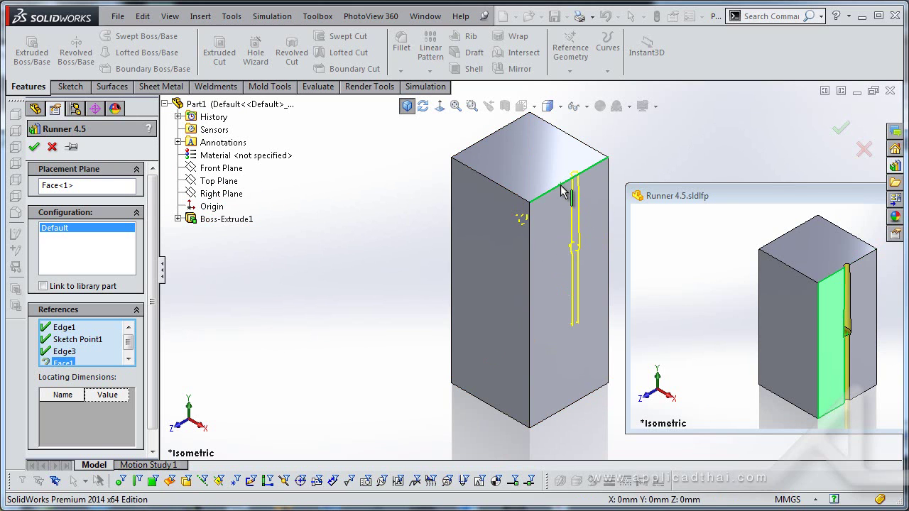
pyautogui.click(560, 284)
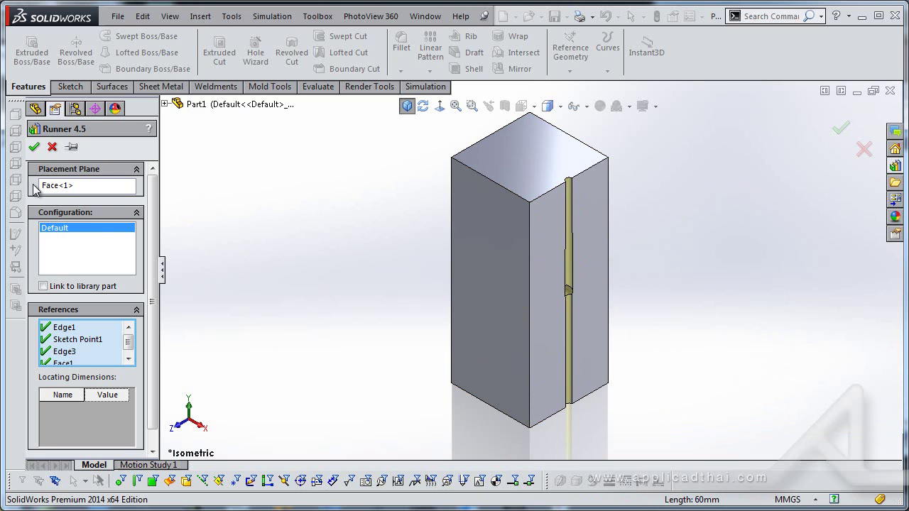
pyautogui.click(34, 147)
pyautogui.click(281, 189)
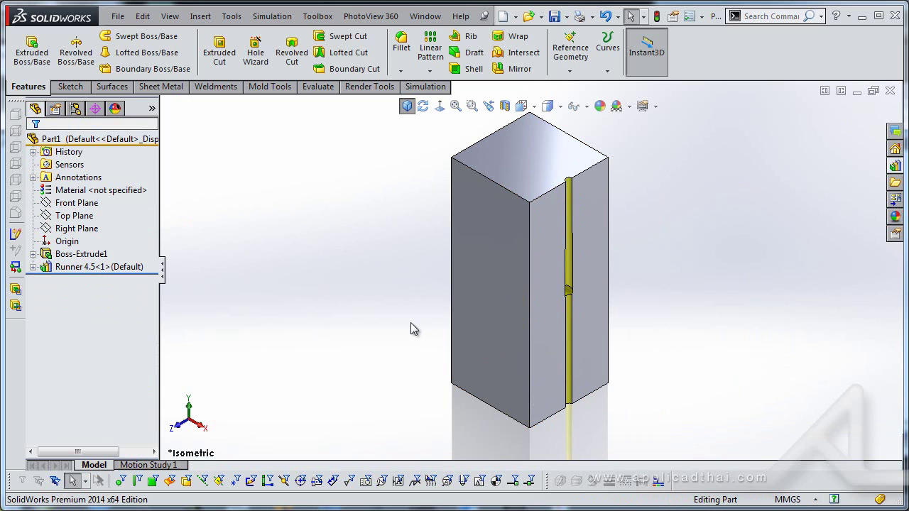
# Step: Inspect the inserted Runner 4.5 feature and its dimensions on the block, ending in the isometric view
pyautogui.moveTo(372, 321); pyautogui.dragTo(382, 295, button='middle')
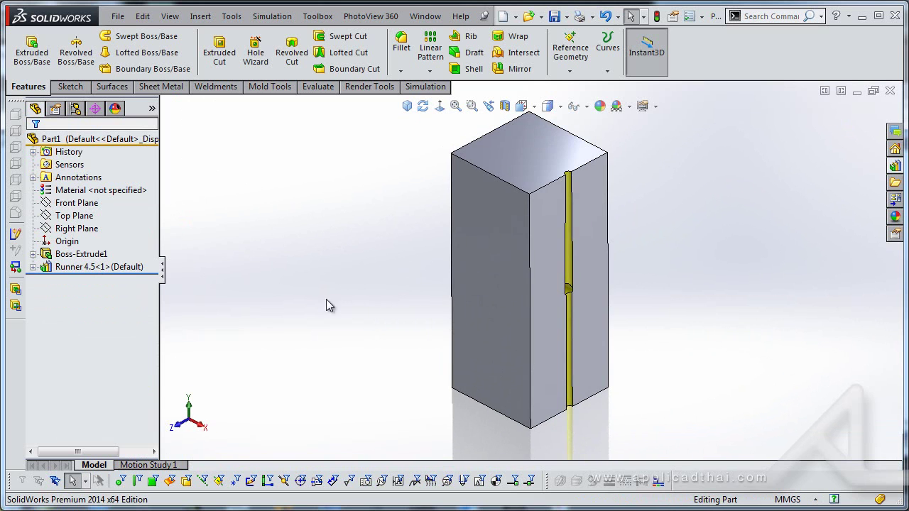
pyautogui.click(135, 268)
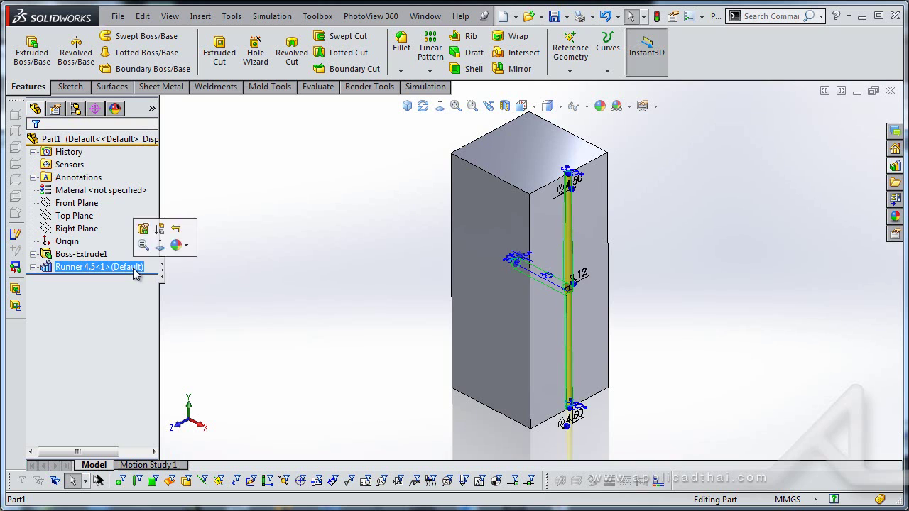
pyautogui.click(404, 247)
pyautogui.click(407, 105)
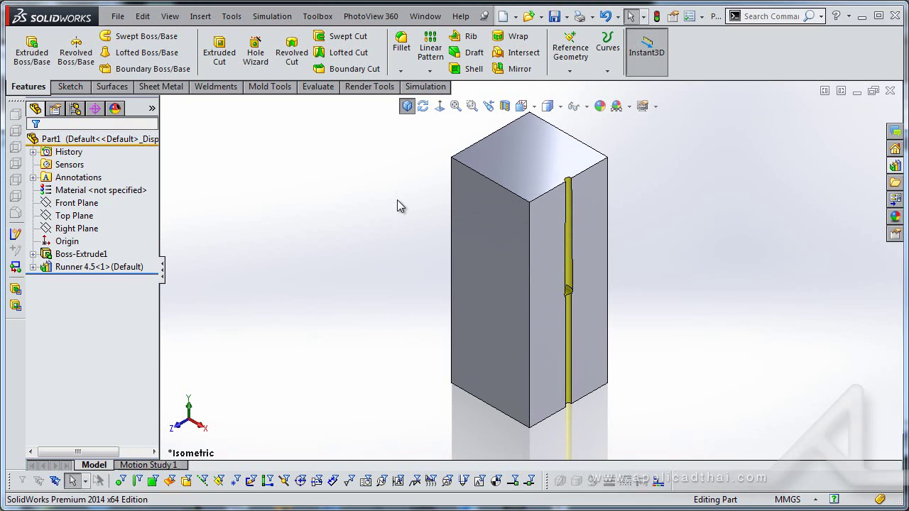